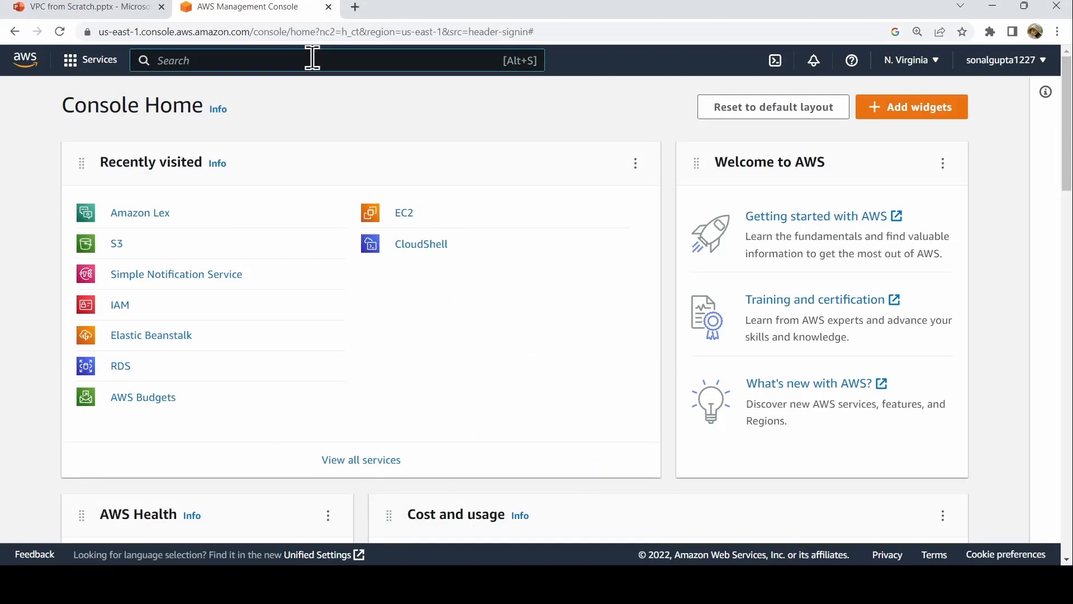
# Search for the VPC service and open the list of existing VPCs.
pyautogui.write('vpc')
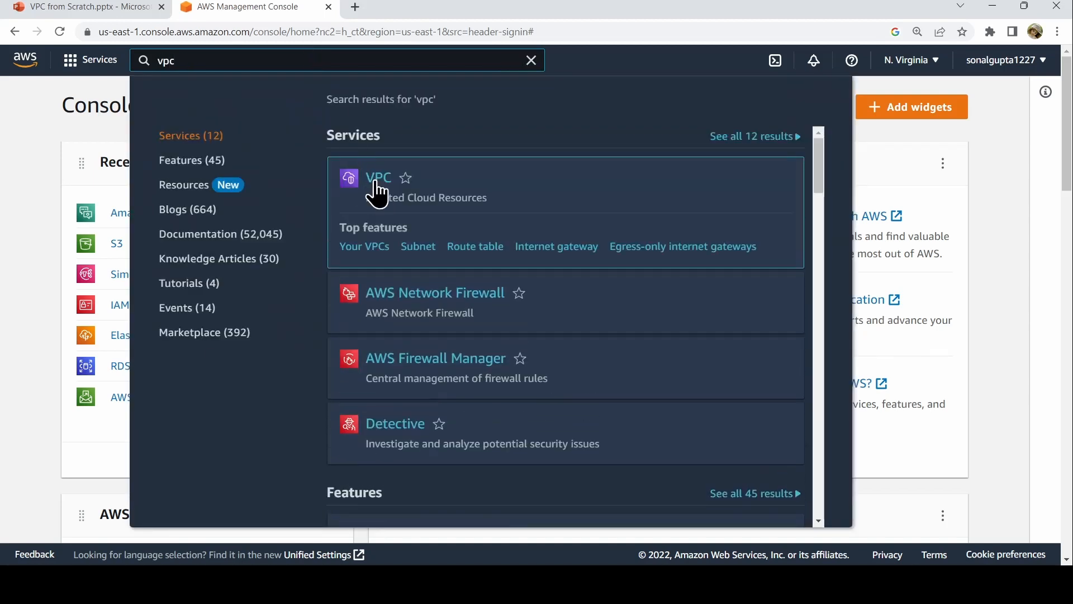
pyautogui.click(380, 182)
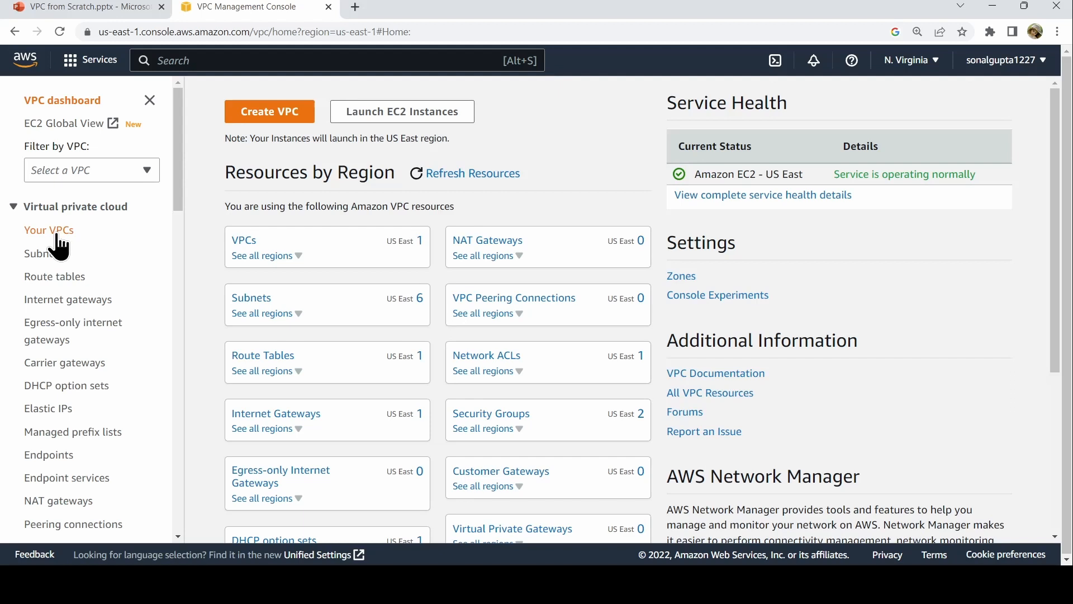
pyautogui.click(56, 234)
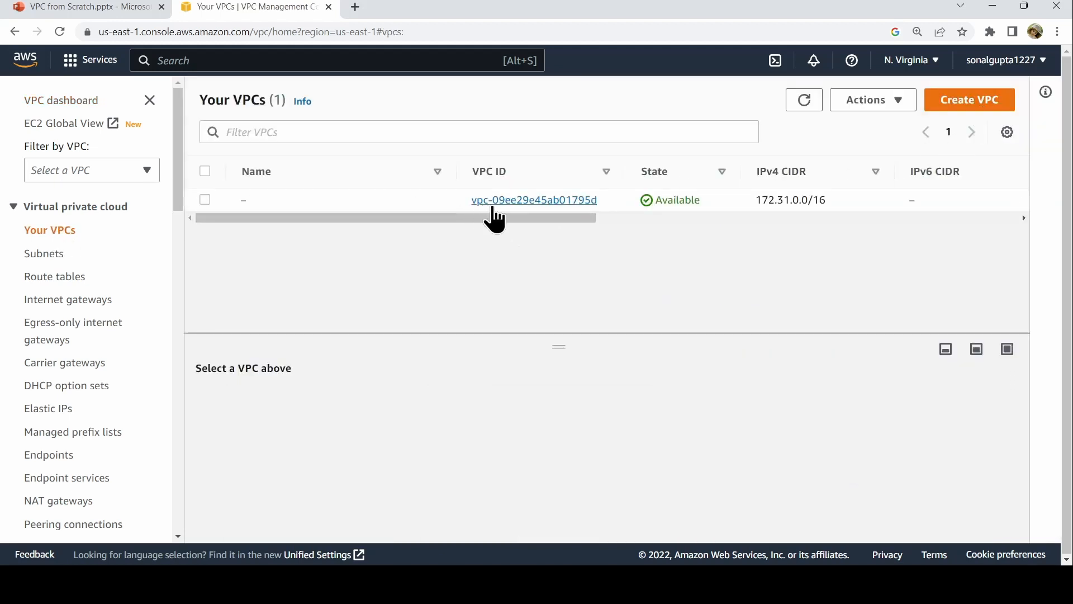
# Start a new VPC named MyFirstVPC with the IPv4 CIDR 10.0.0.0/16.
pyautogui.click(1003, 102)
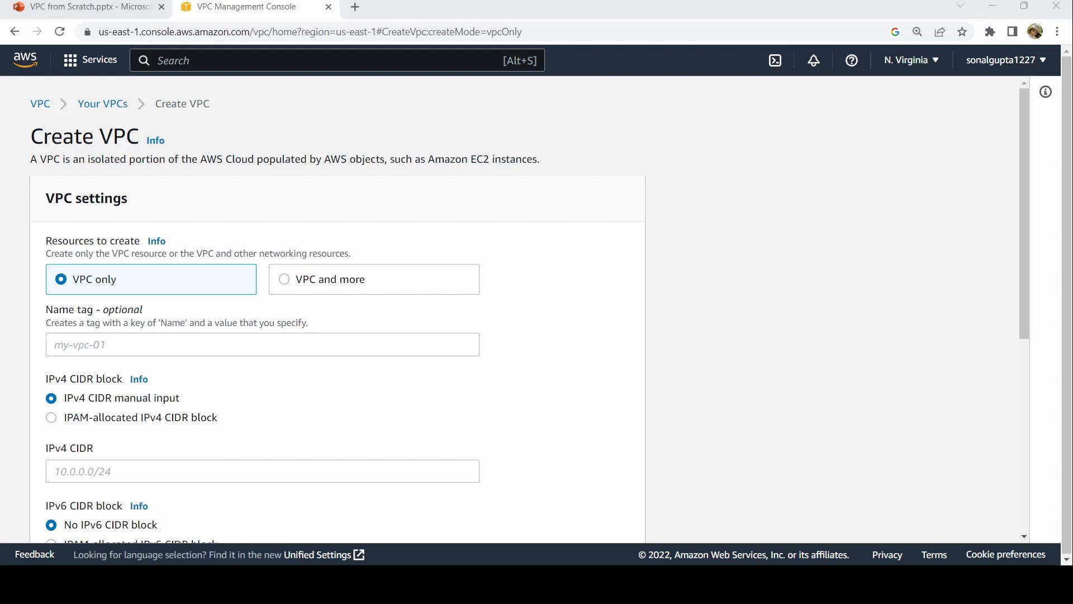
pyautogui.click(203, 311)
pyautogui.click(192, 342)
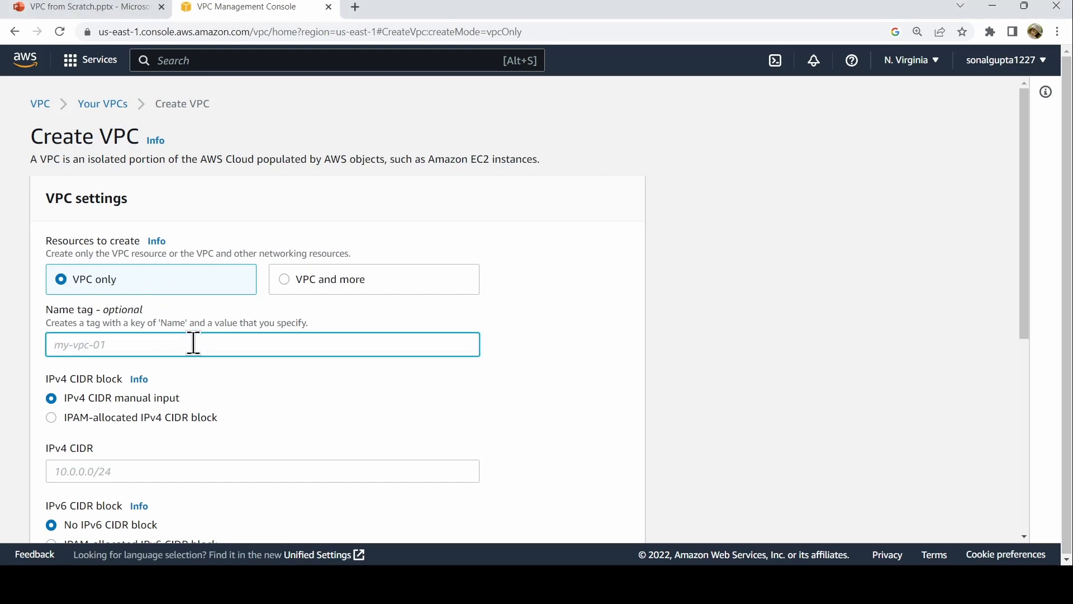
pyautogui.write('MyFirstVPC')
pyautogui.click(278, 472)
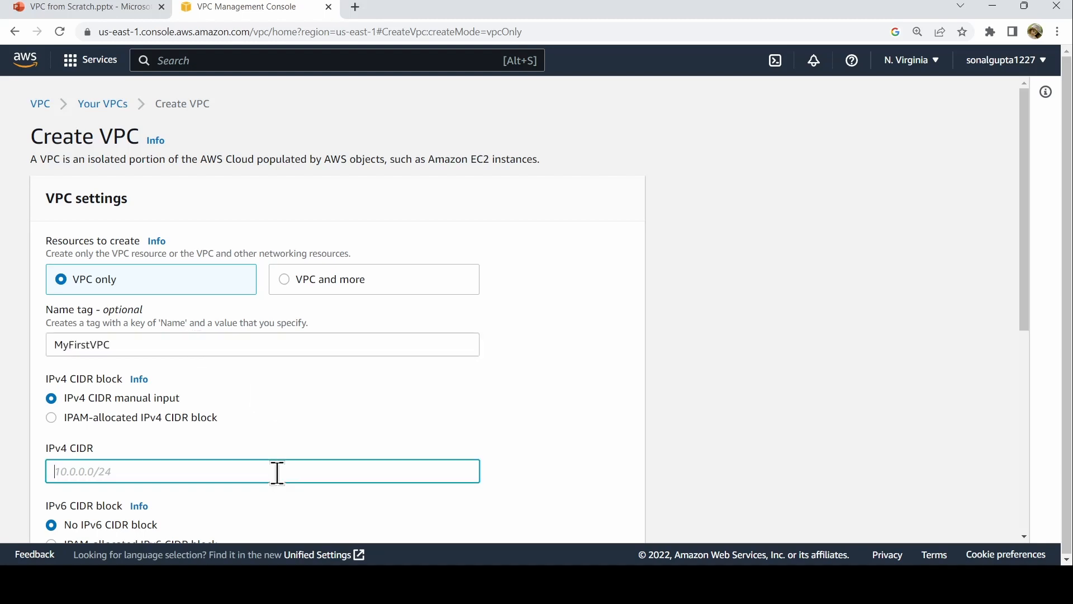
pyautogui.hotkey('alt', 'Tab')
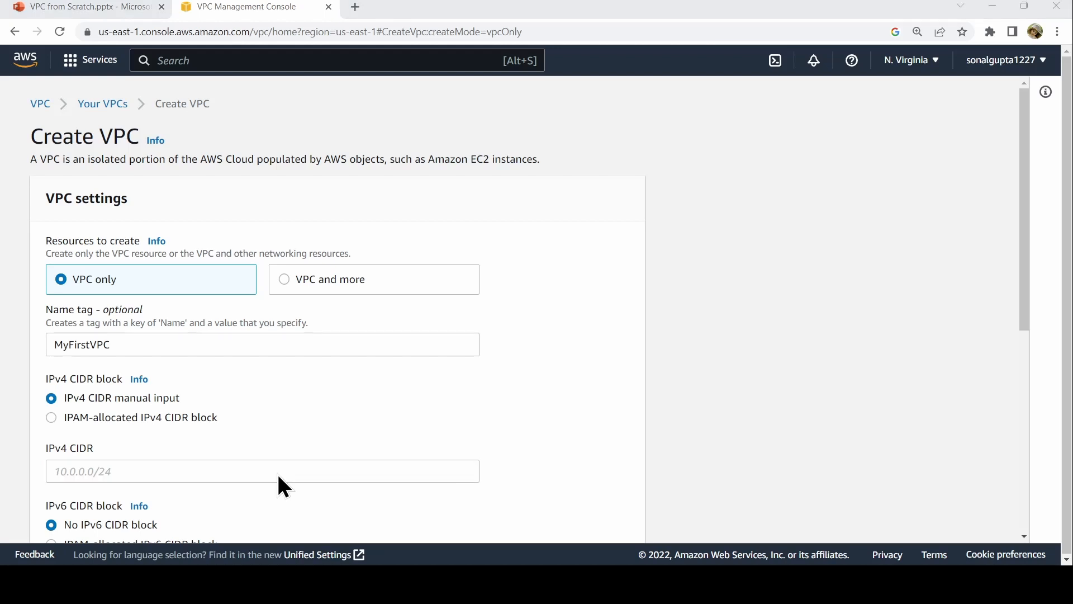
pyautogui.click(277, 472)
pyautogui.write('10.0.0.0/16')
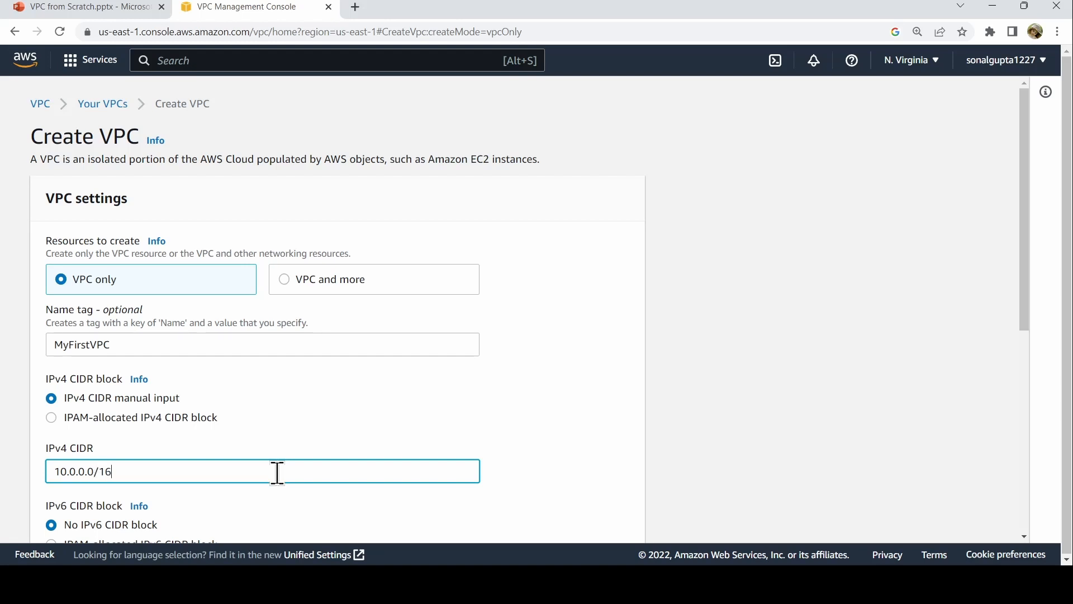
# Create the VPC, keeping no IPv6 CIDR block, default tenancy and the existing Name tag.
pyautogui.click(357, 444)
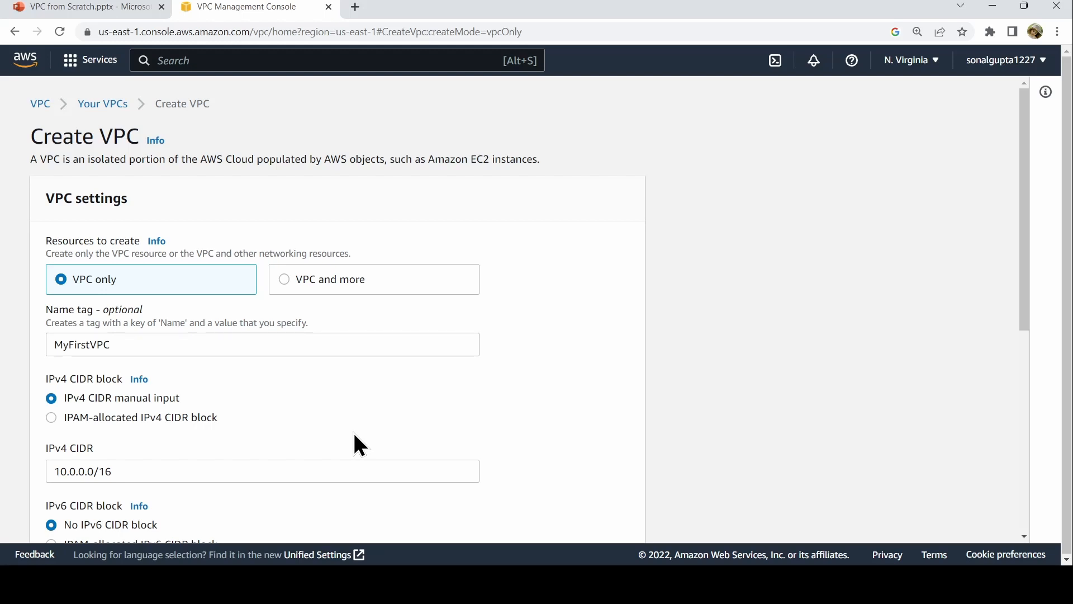
pyautogui.scroll(-2, 358, 444)
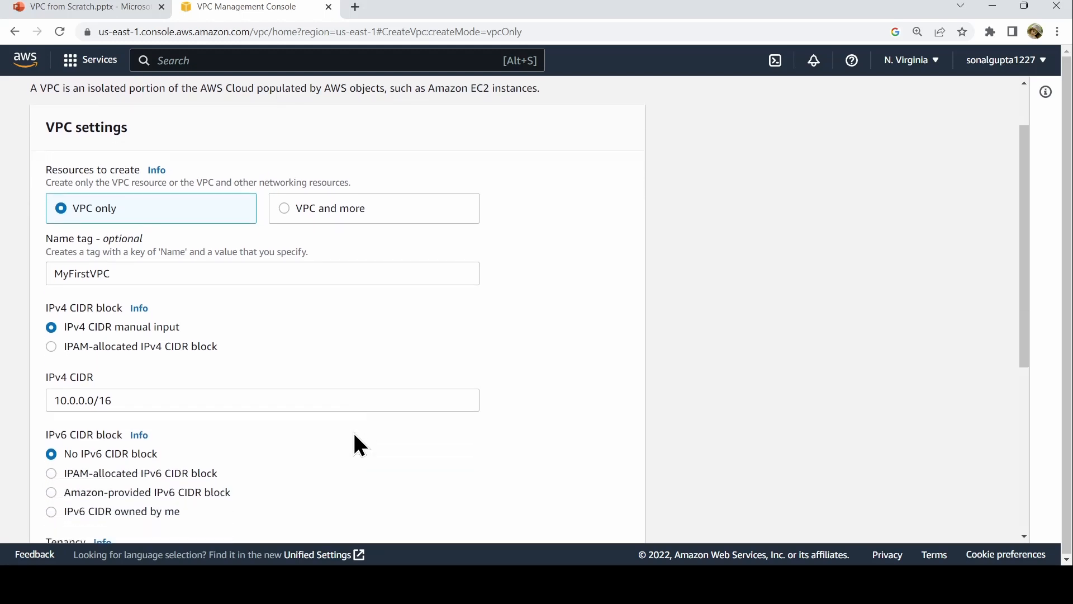
pyautogui.scroll(-2, 357, 444)
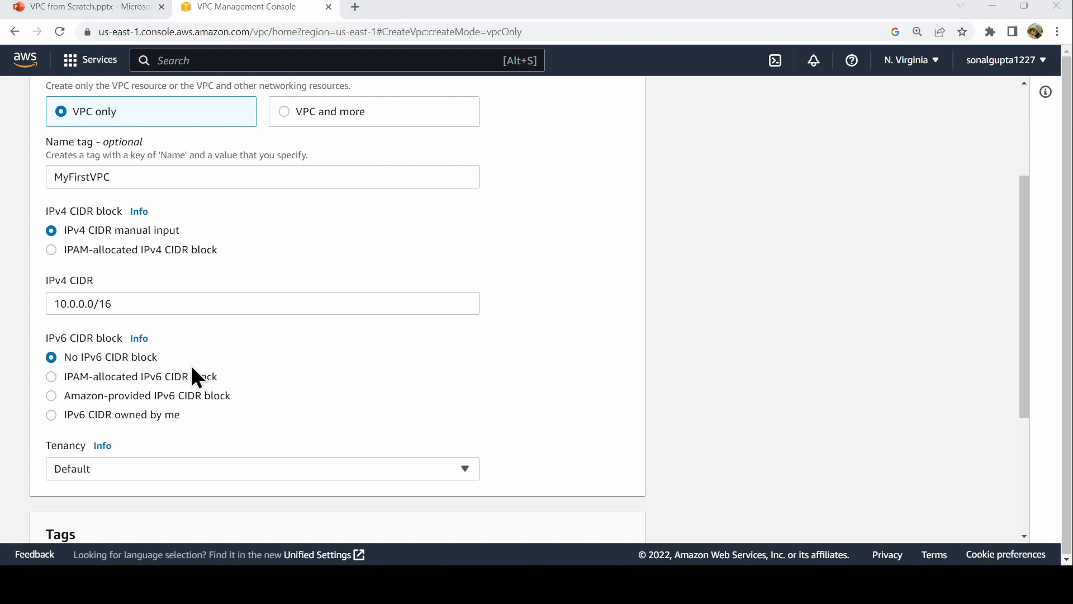
pyautogui.scroll(-3, 192, 369)
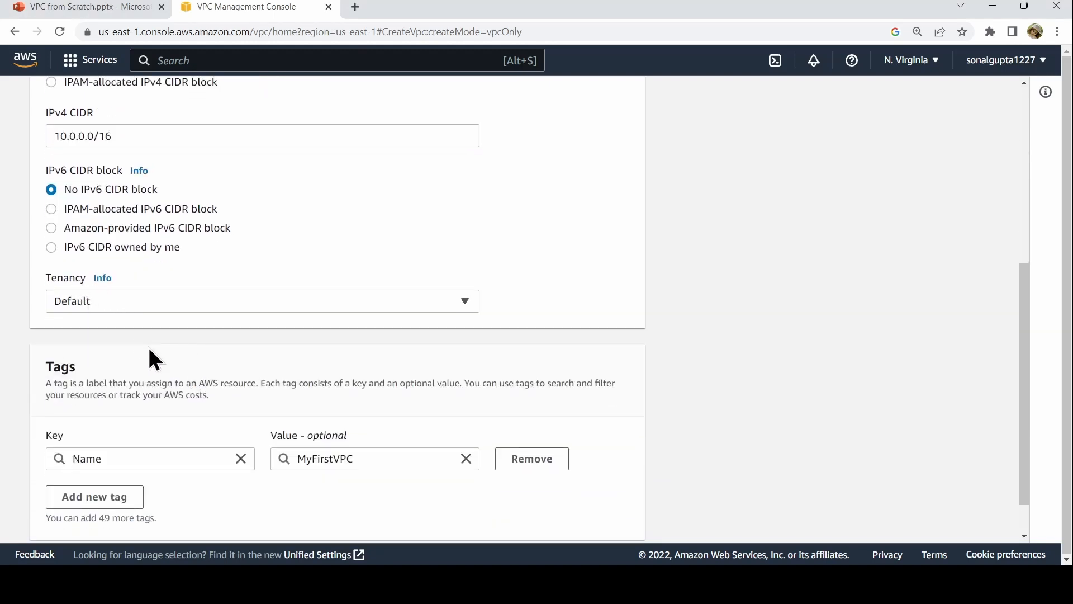
pyautogui.scroll(-1, 148, 350)
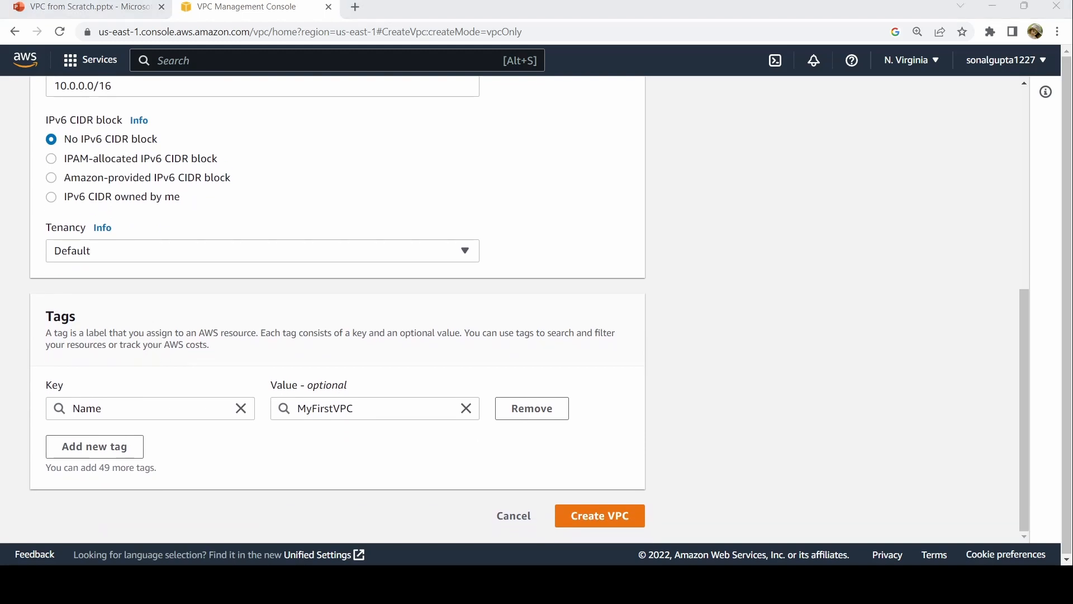
pyautogui.click(602, 518)
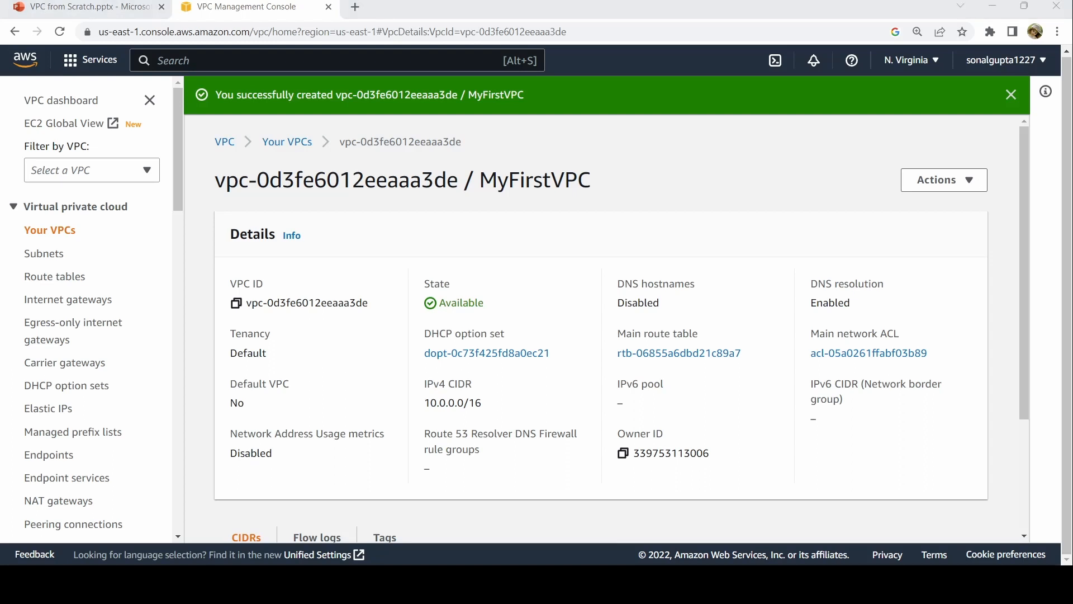
# Go to the subnets and start a new subnet in MyFirstVPC.
pyautogui.click(51, 258)
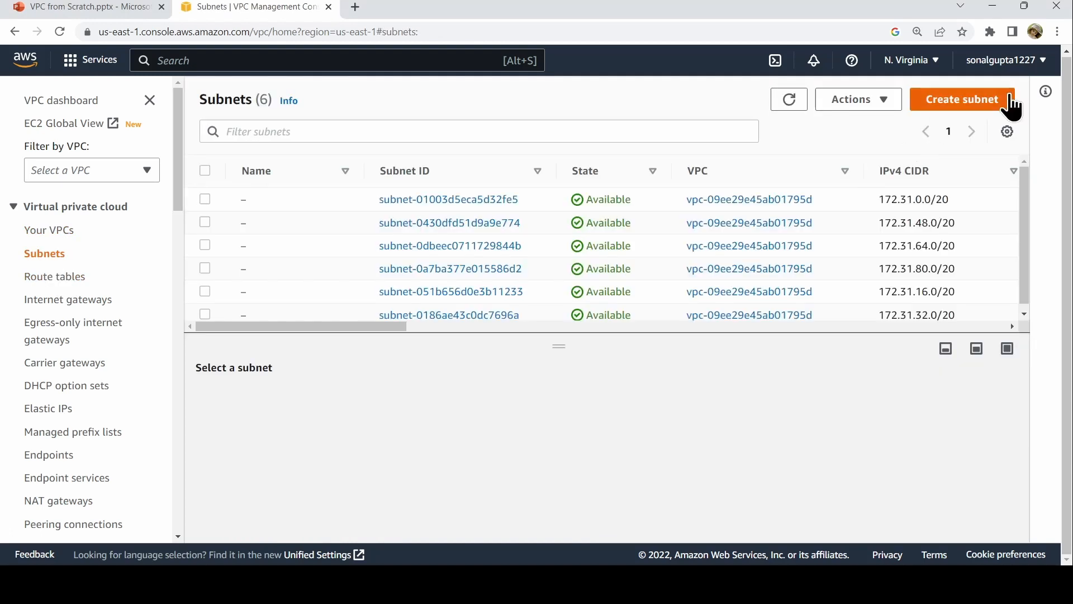
pyautogui.click(1009, 106)
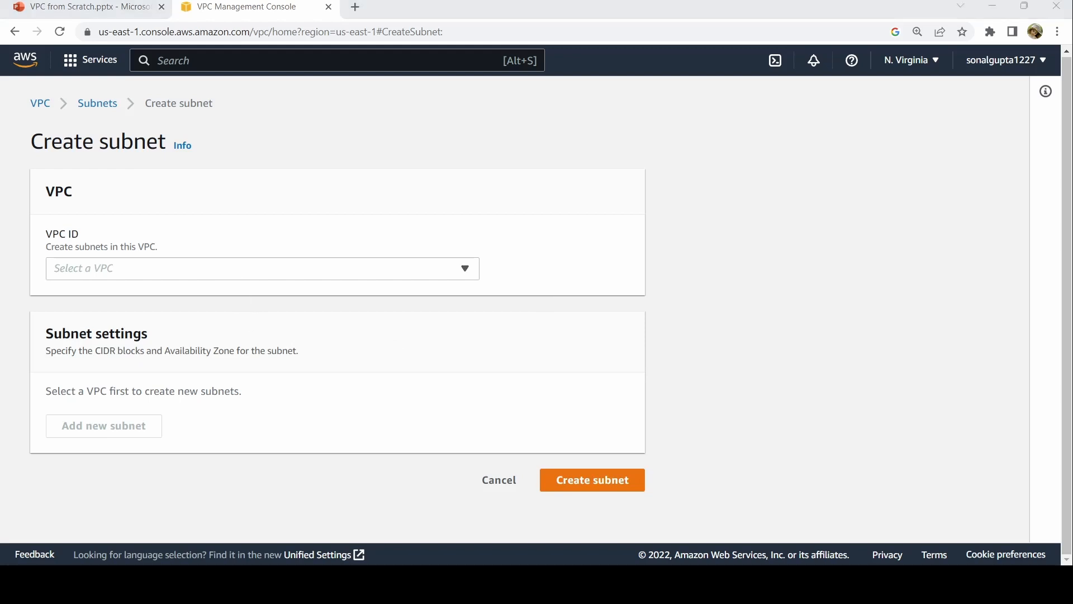
pyautogui.click(223, 268)
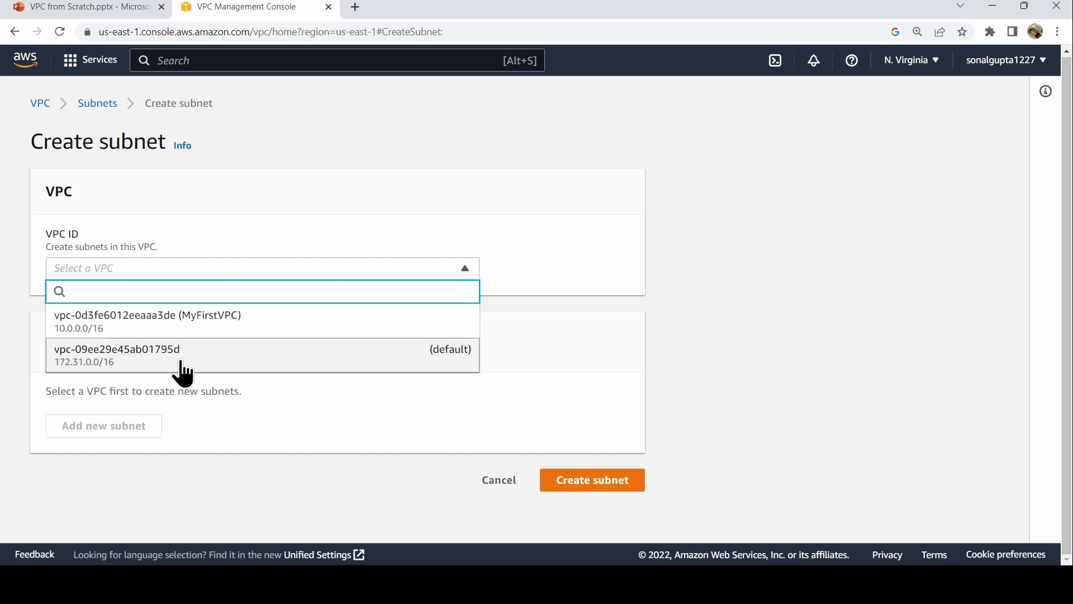
pyautogui.click(211, 329)
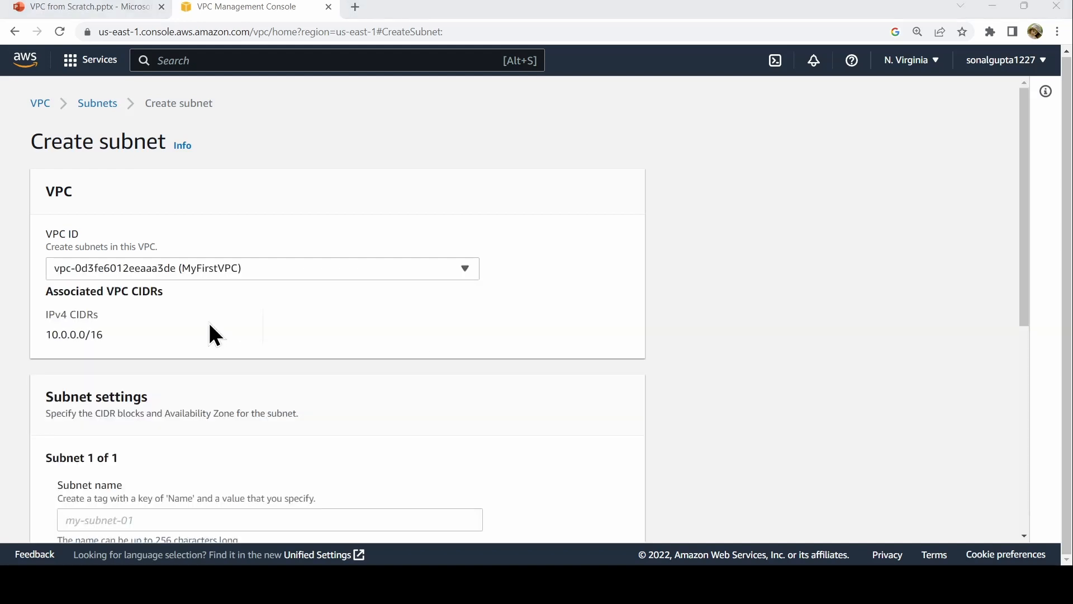
pyautogui.click(340, 430)
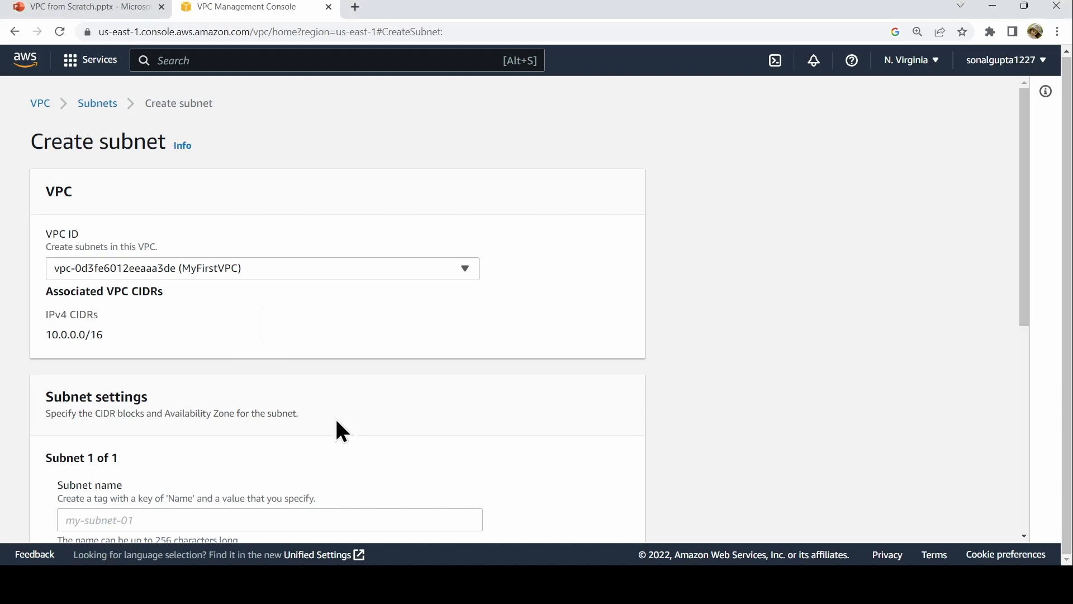
# Name the new subnet my-public-subnet.
pyautogui.scroll(-2, 339, 431)
pyautogui.click(326, 429)
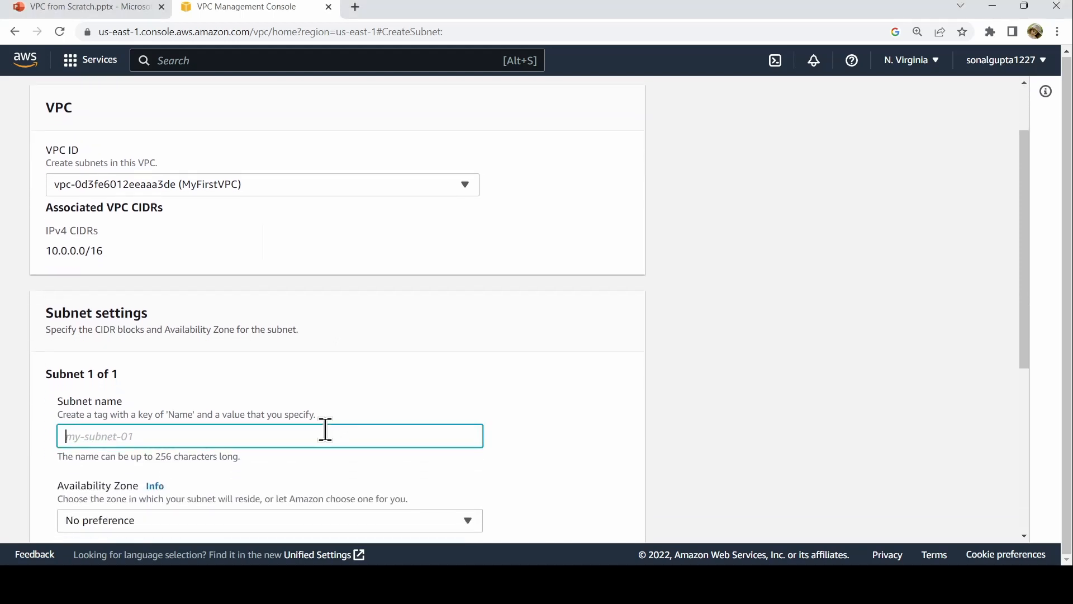
pyautogui.write('M')
pyautogui.press('BackSpace')
pyautogui.write('my-public-subnet')
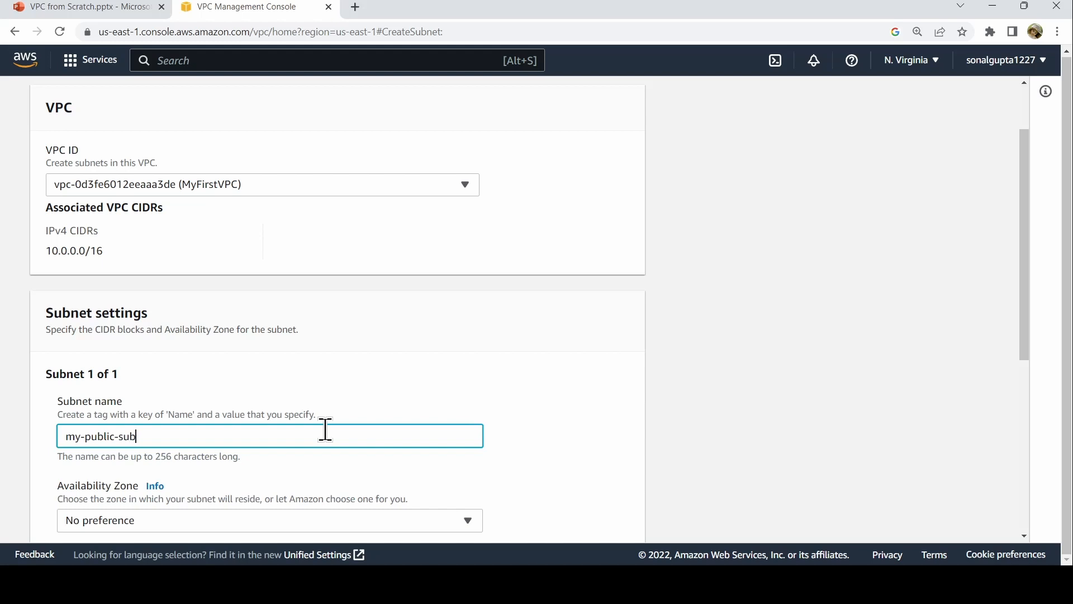
pyautogui.press('BackSpace')
pyautogui.press('BackSpace')
pyautogui.write('et')
pyautogui.click(344, 465)
# Place the public subnet in the US East (N. Virginia) / us-east-1a Availability Zone.
pyautogui.scroll(-3, 345, 465)
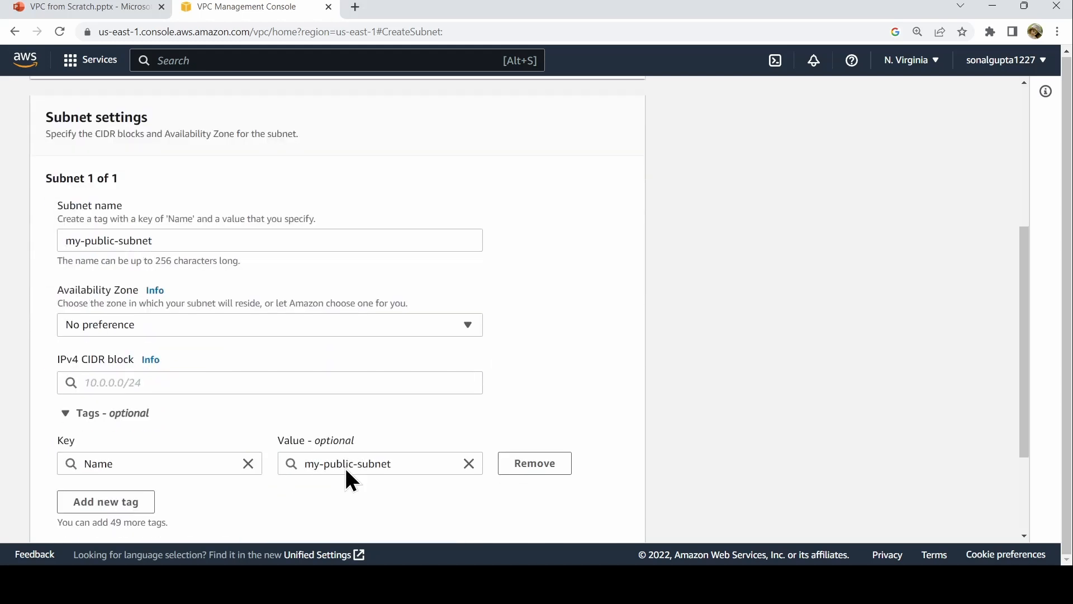
pyautogui.click(261, 328)
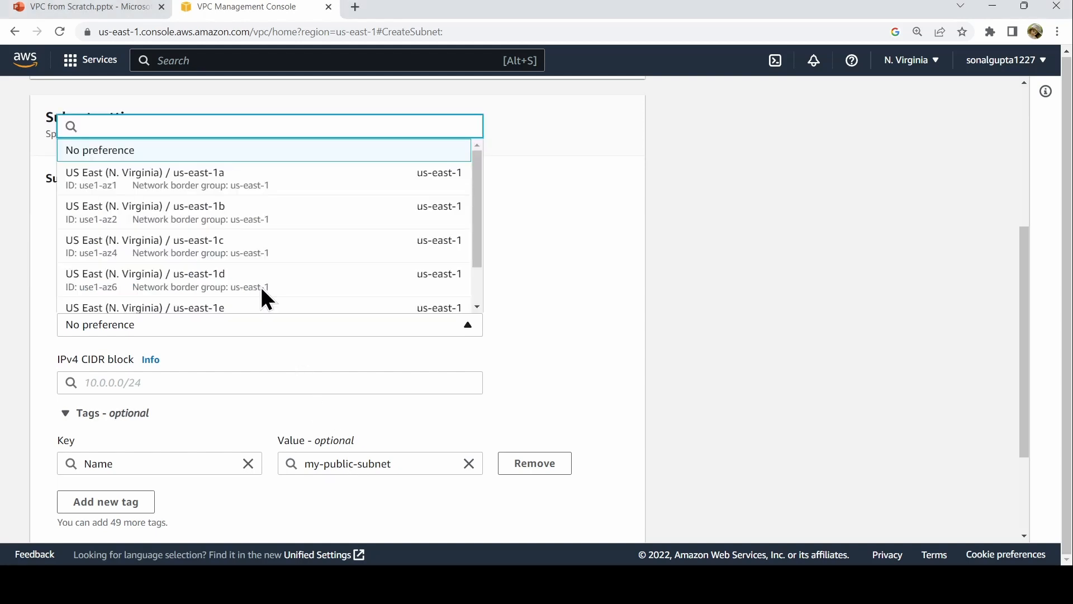
pyautogui.click(278, 183)
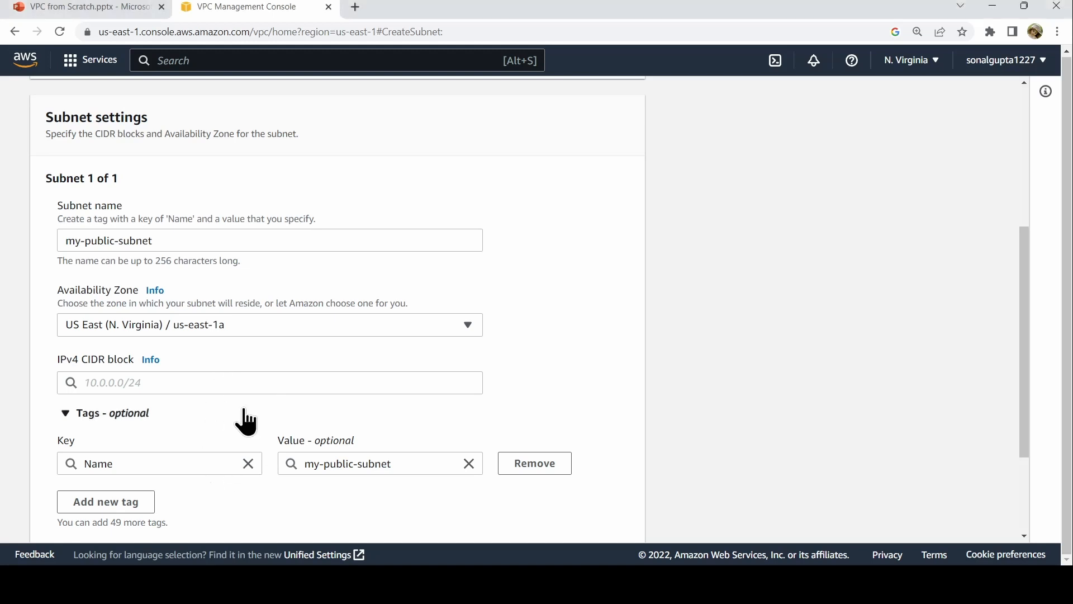
# Set the public subnet's IPv4 CIDR block to 10.0.1.0/24 and create the subnet.
pyautogui.click(188, 383)
pyautogui.write('10.')
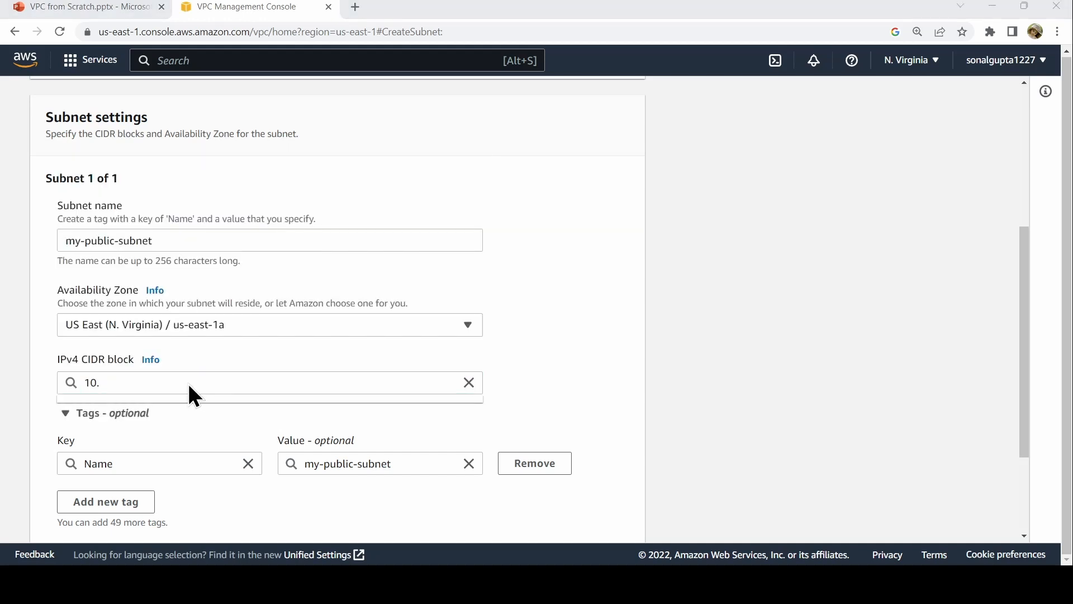
pyautogui.click(188, 384)
pyautogui.write('0.1.')
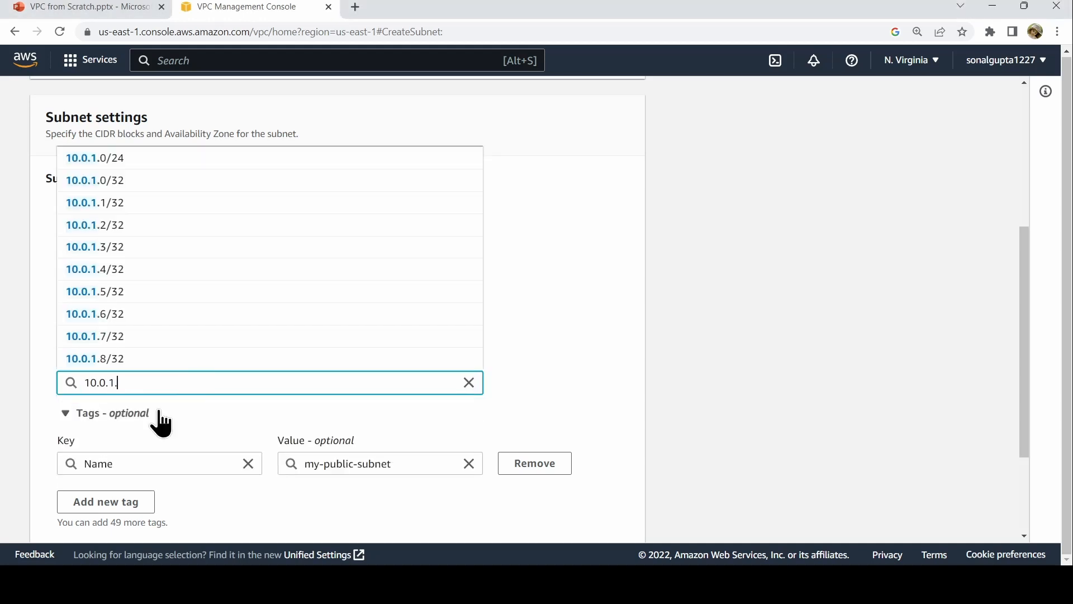
pyautogui.write('0')
pyautogui.click(129, 407)
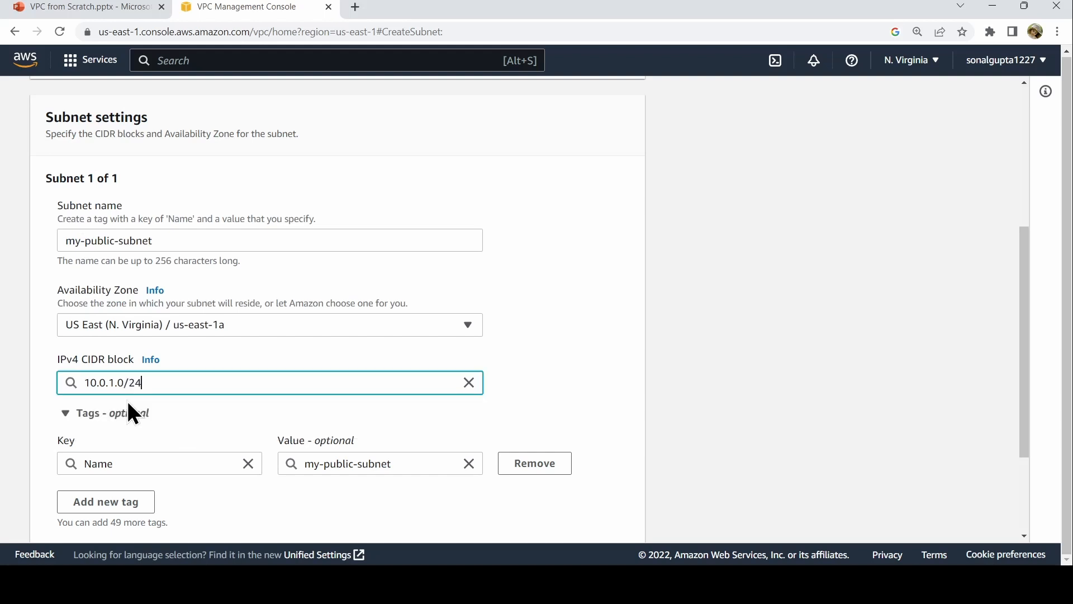
pyautogui.scroll(-3, 624, 398)
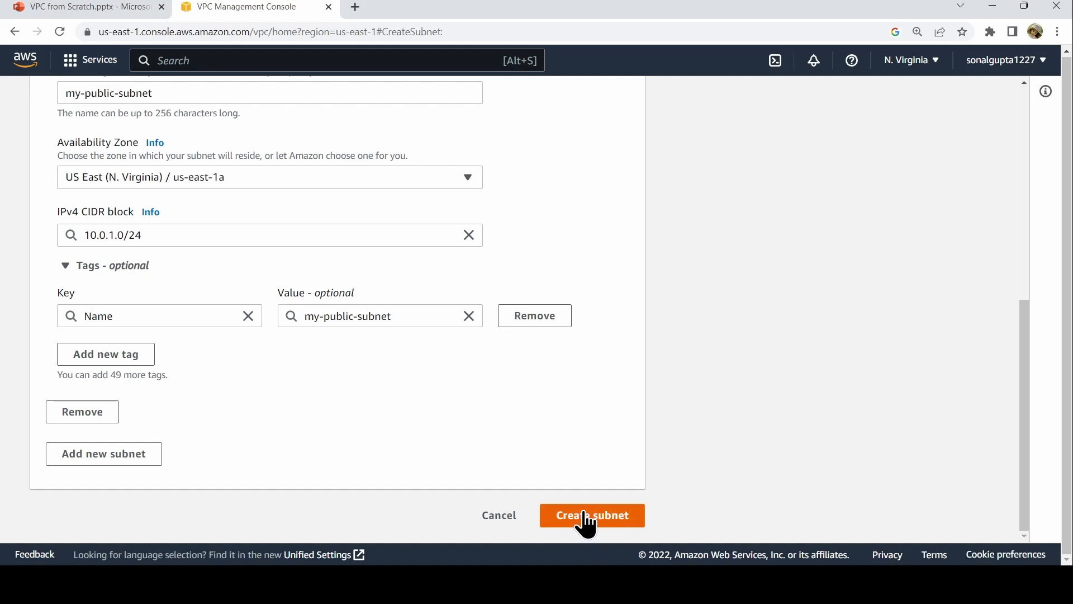
pyautogui.click(585, 513)
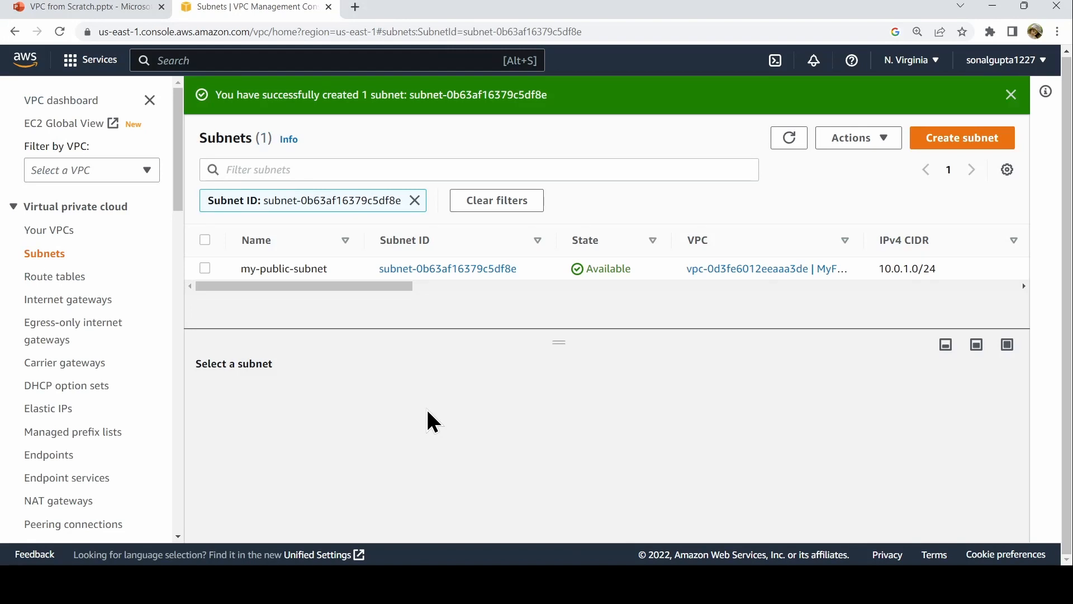
# Start another subnet in MyFirstVPC for the private network.
pyautogui.click(949, 146)
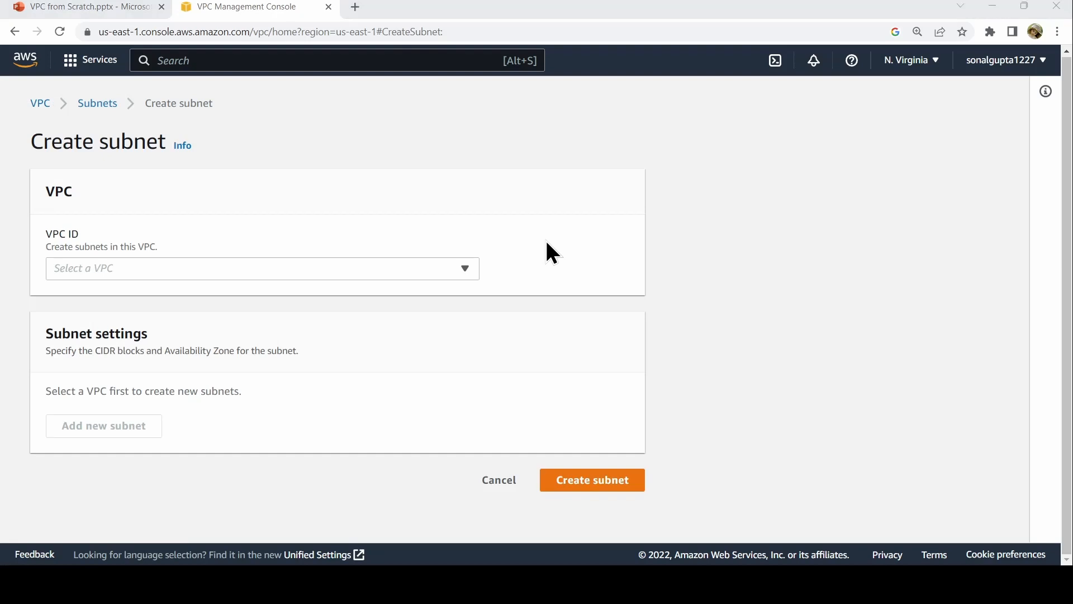
pyautogui.click(335, 269)
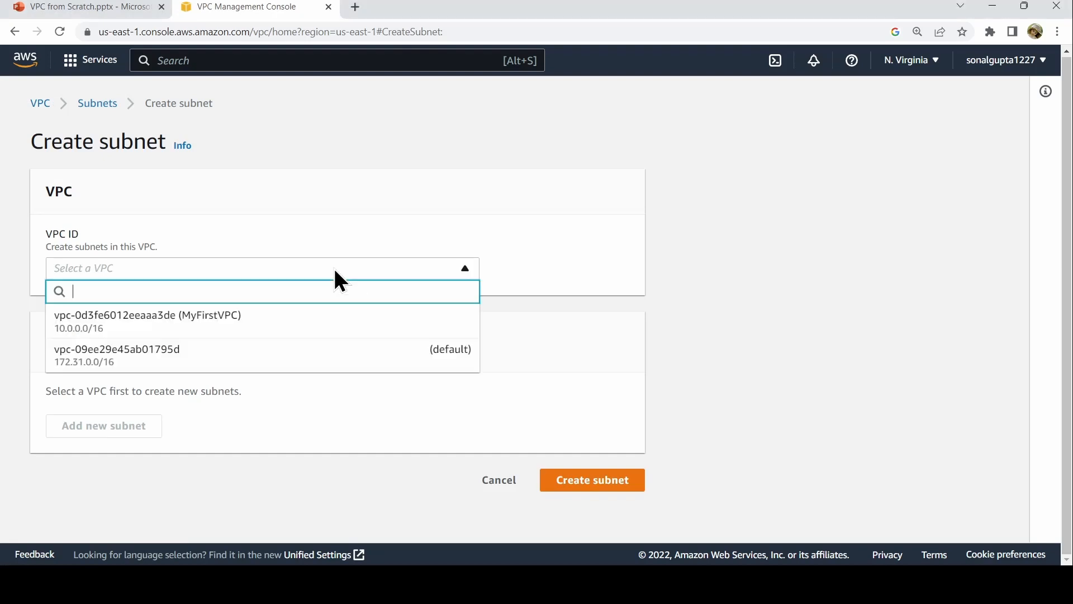
pyautogui.click(306, 330)
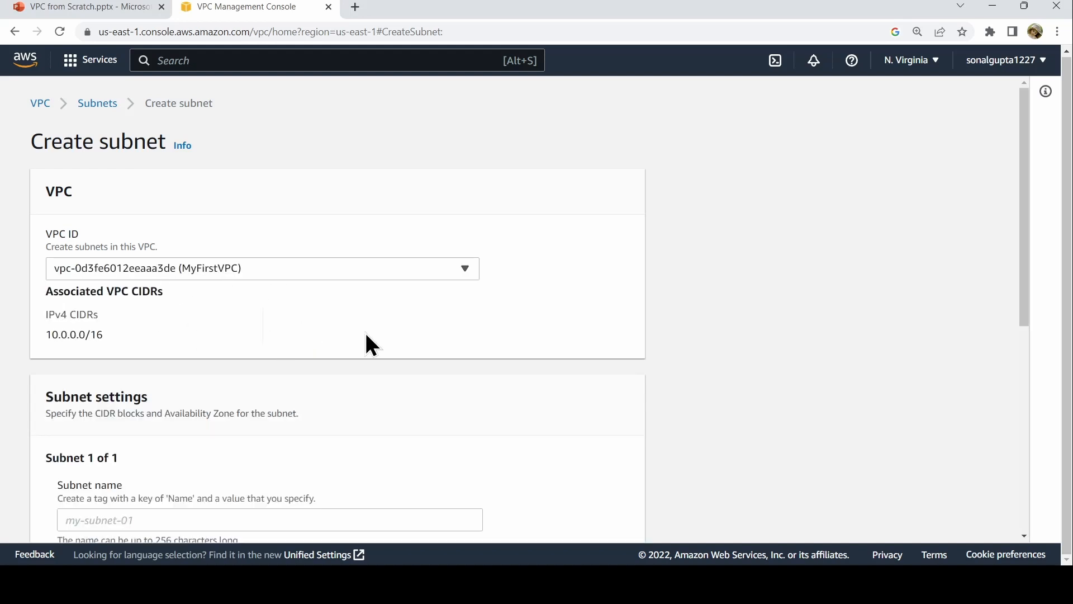
# Name the second subnet my-private-subnet.
pyautogui.click(176, 524)
pyautogui.write('m')
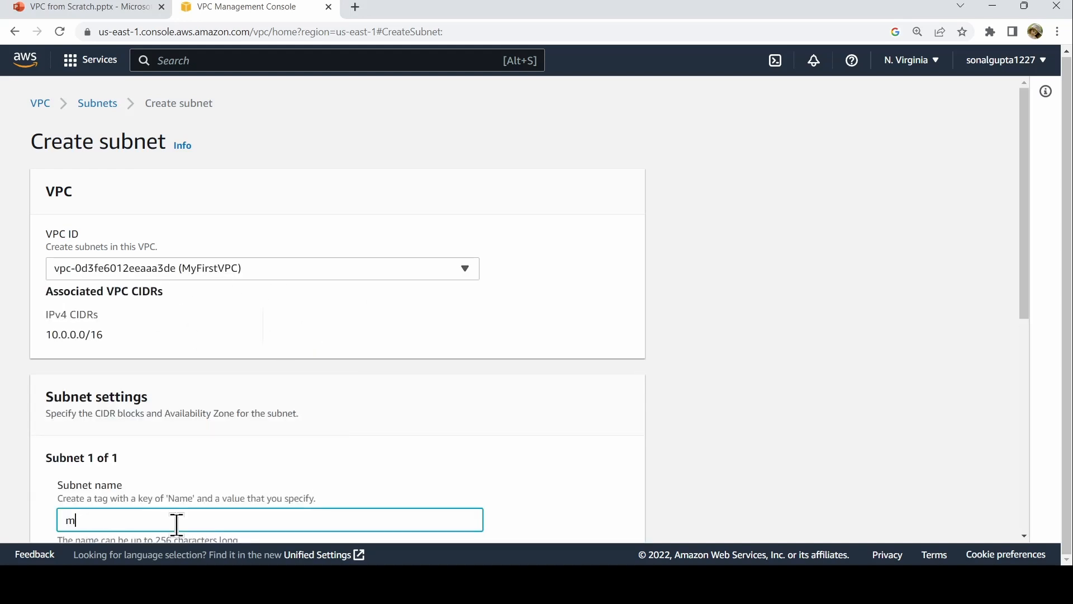
pyautogui.write('y-private-subnet')
pyautogui.click(330, 424)
pyautogui.scroll(-5, 330, 423)
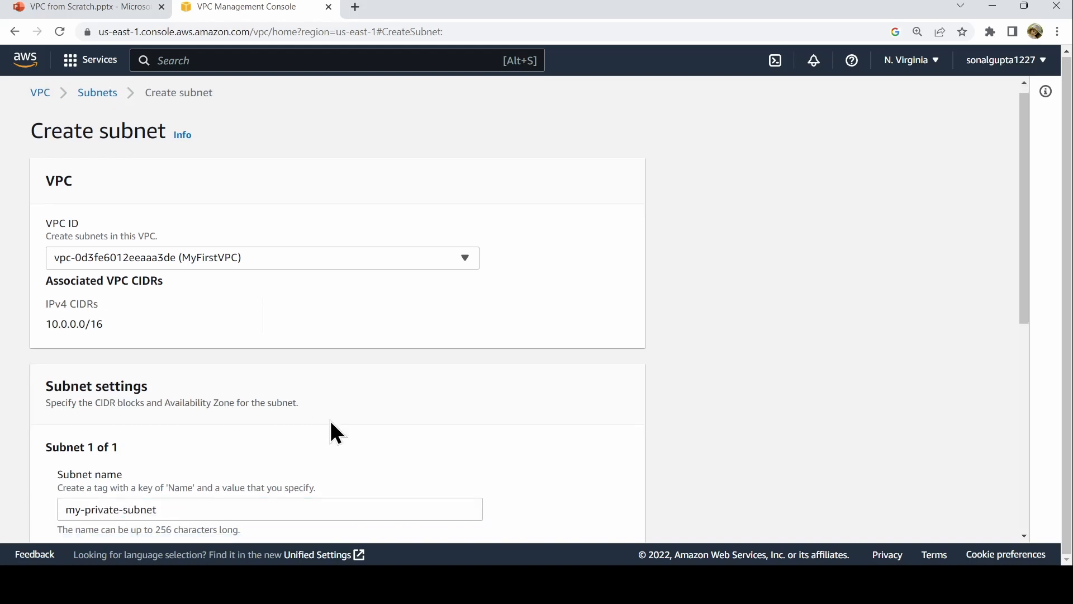
pyautogui.scroll(-1, 331, 422)
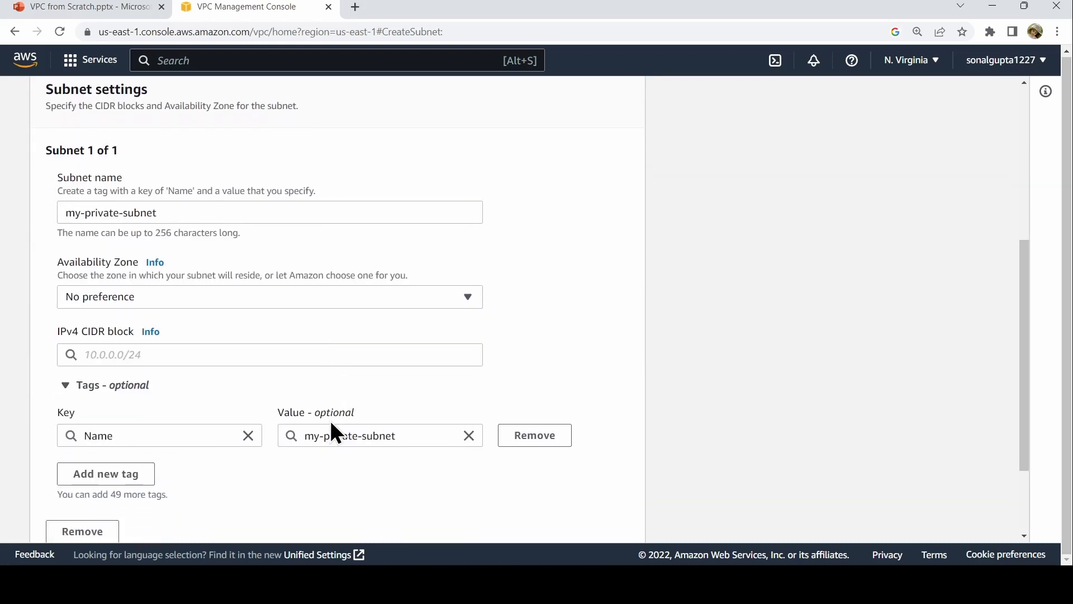
# Set the private subnet's IPv4 CIDR block to 10.0.2.0/24 and create the subnet.
pyautogui.click(228, 354)
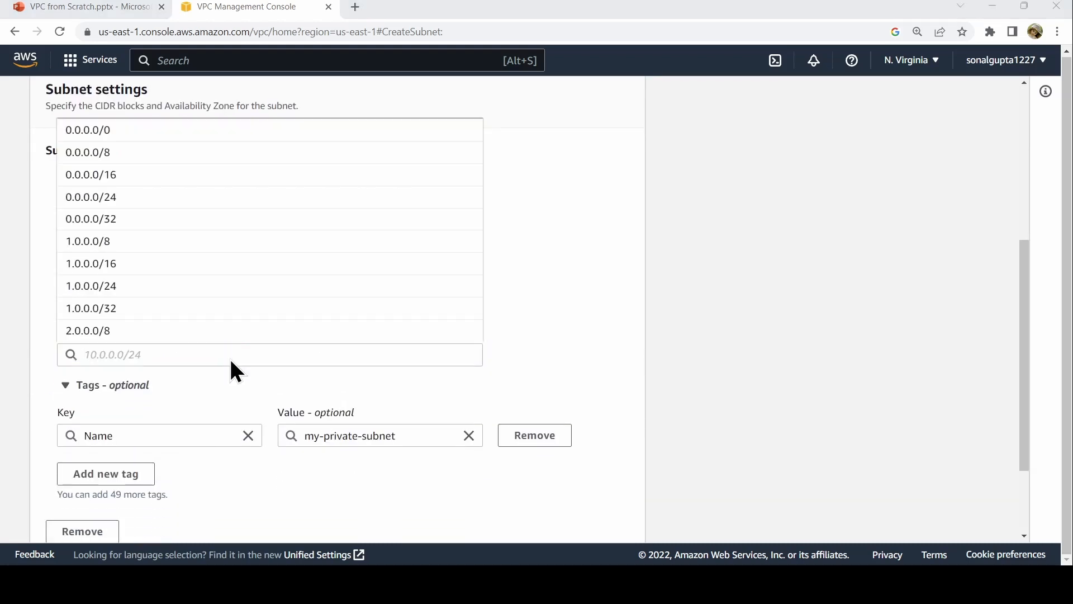
pyautogui.click(229, 356)
pyautogui.write('10.0.')
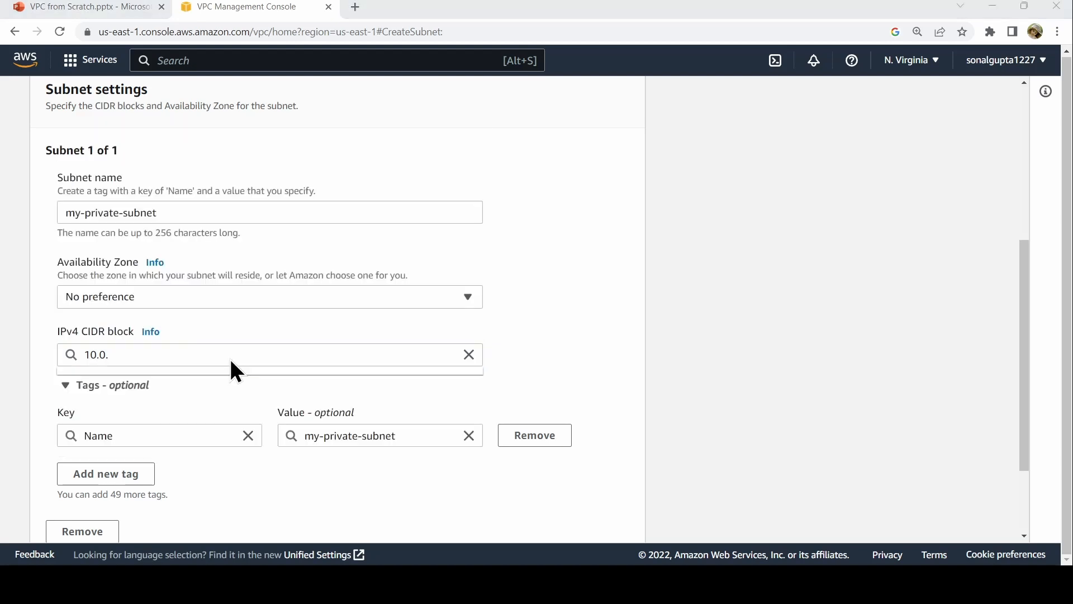
pyautogui.write('2.0')
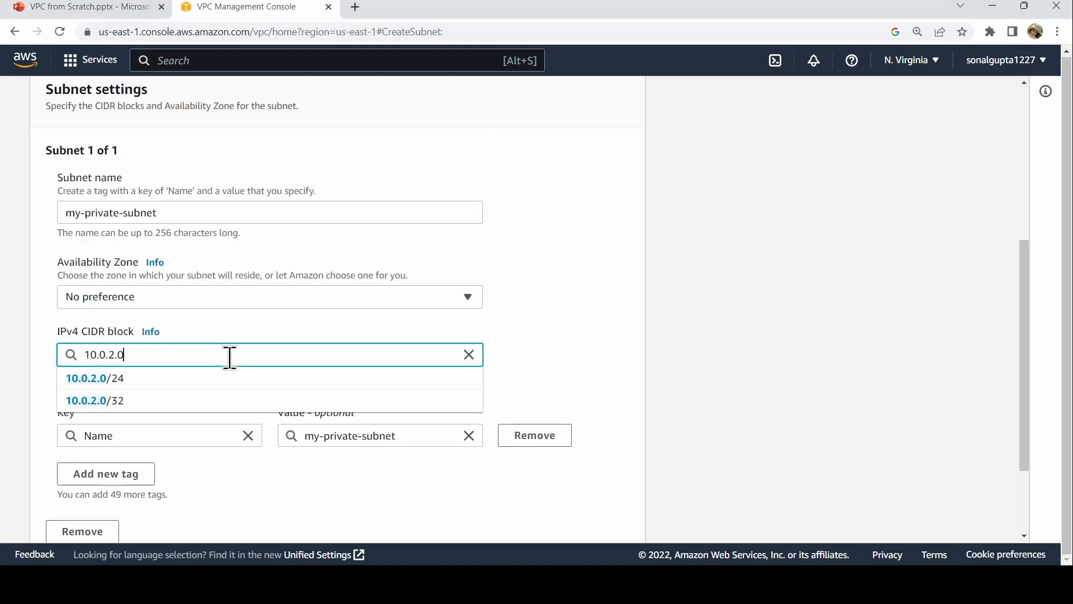
pyautogui.click(198, 385)
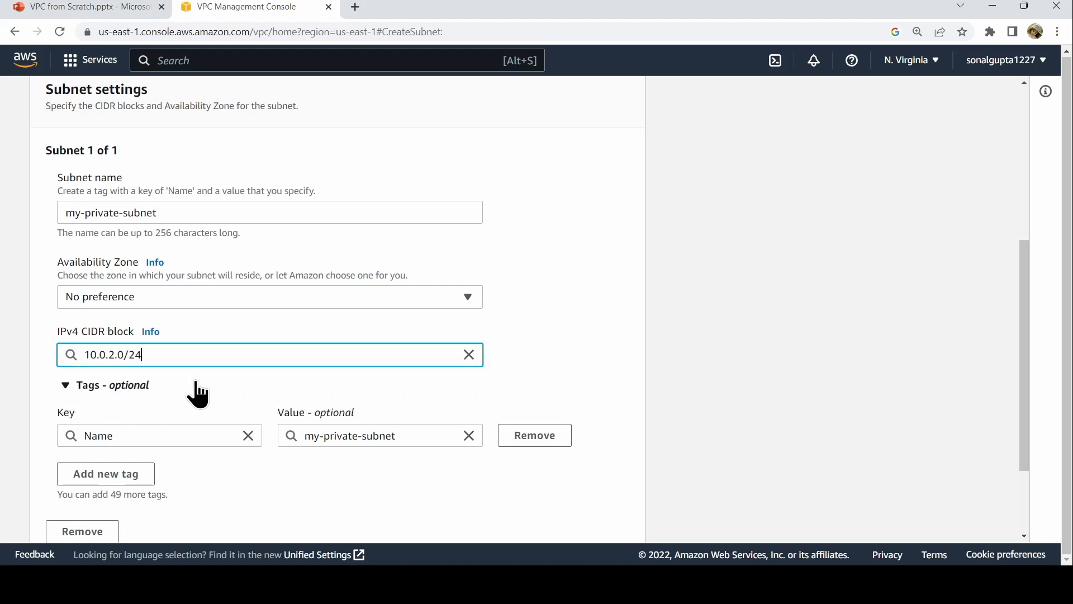
pyautogui.click(238, 389)
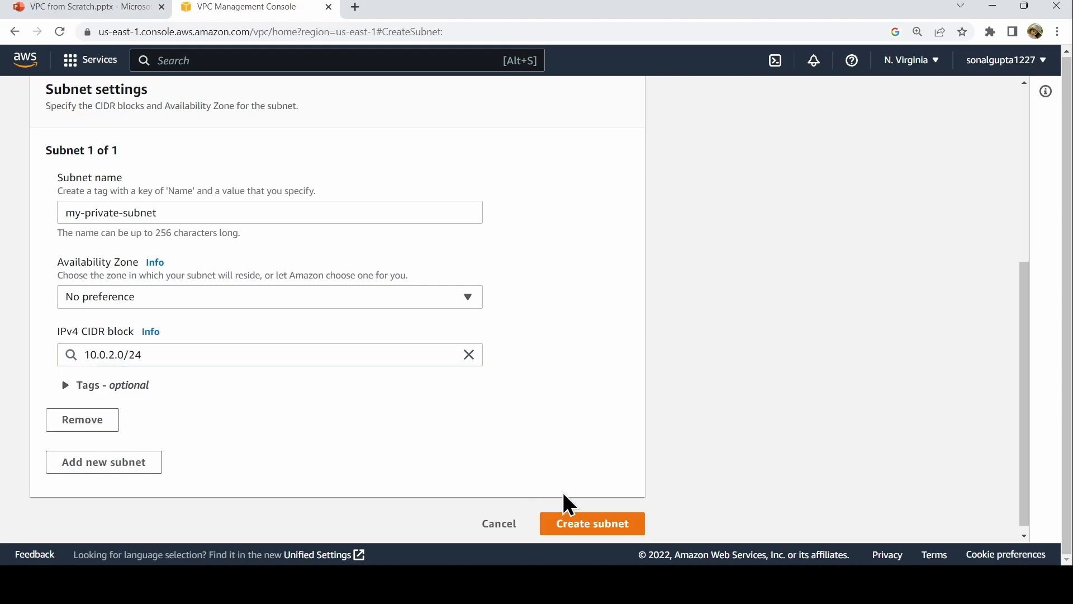
pyautogui.click(612, 527)
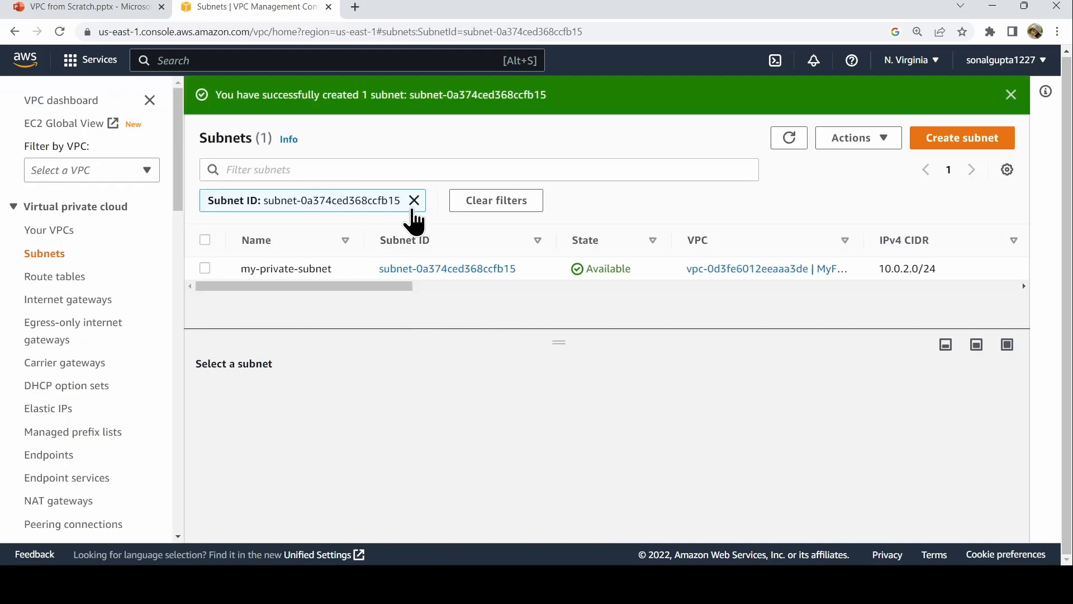
# Clear the subnet ID filter and check the CIDR blocks and Availability Zones in the full subnet list.
pyautogui.click(414, 200)
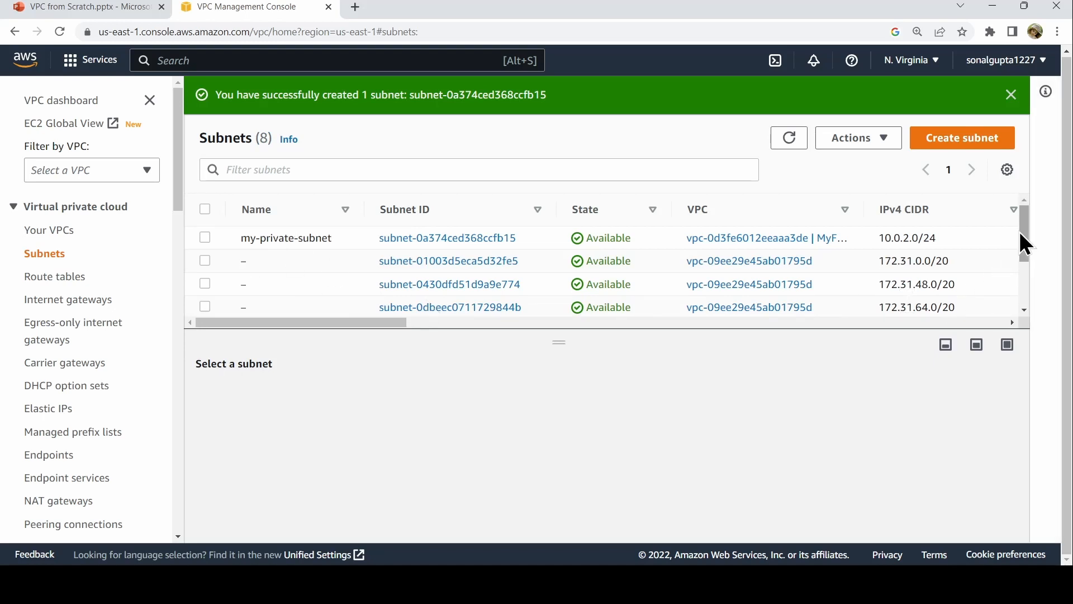
pyautogui.moveTo(1020, 234); pyautogui.dragTo(1024, 281)
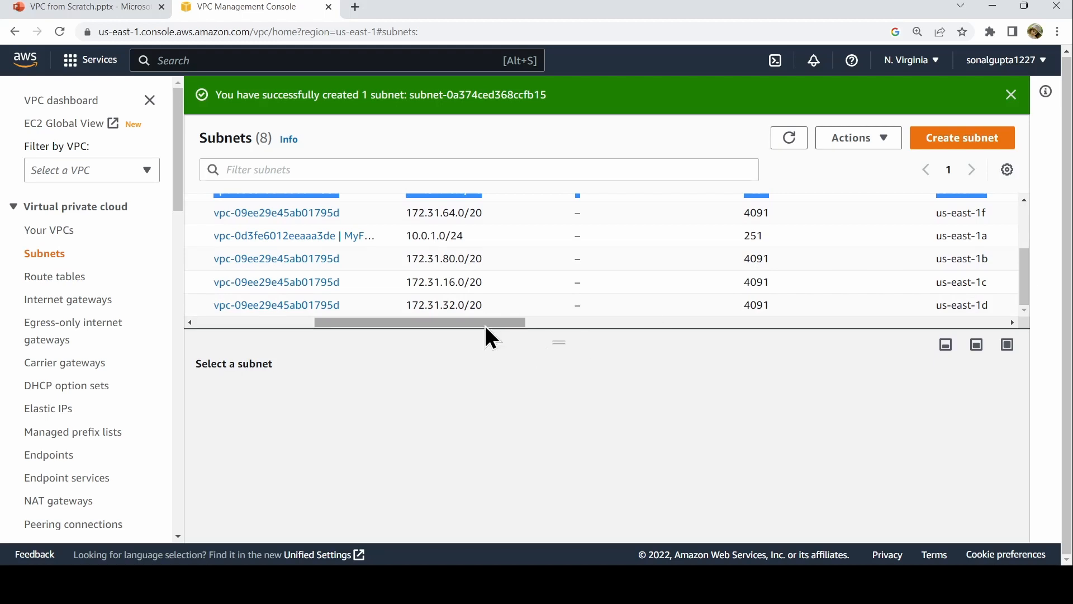
pyautogui.moveTo(485, 324); pyautogui.dragTo(333, 323)
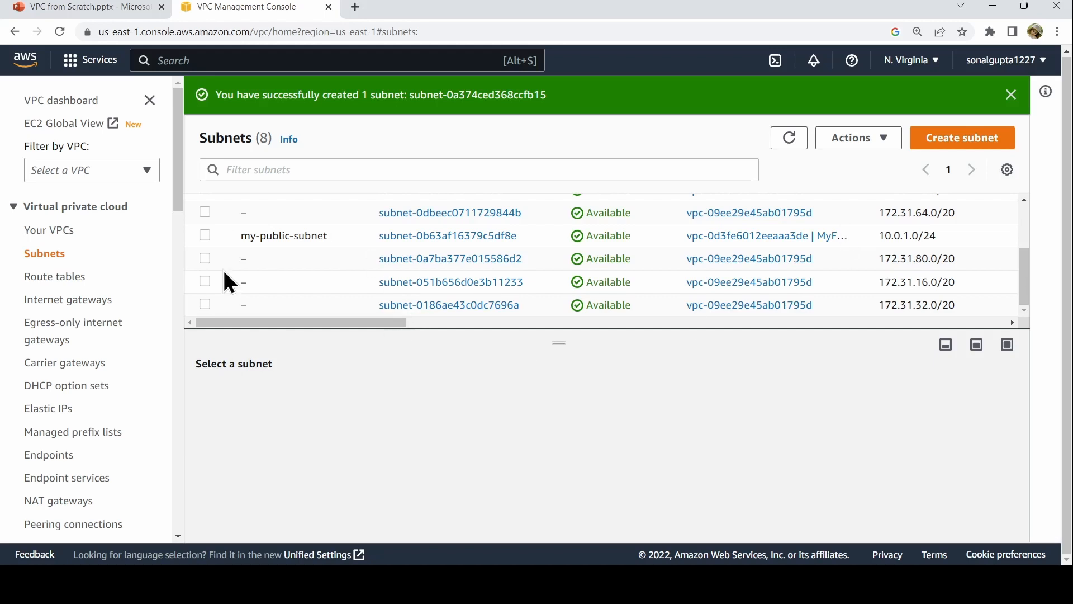
# Start a new internet gateway and give it the name tag my-internet-gateway.
pyautogui.click(70, 302)
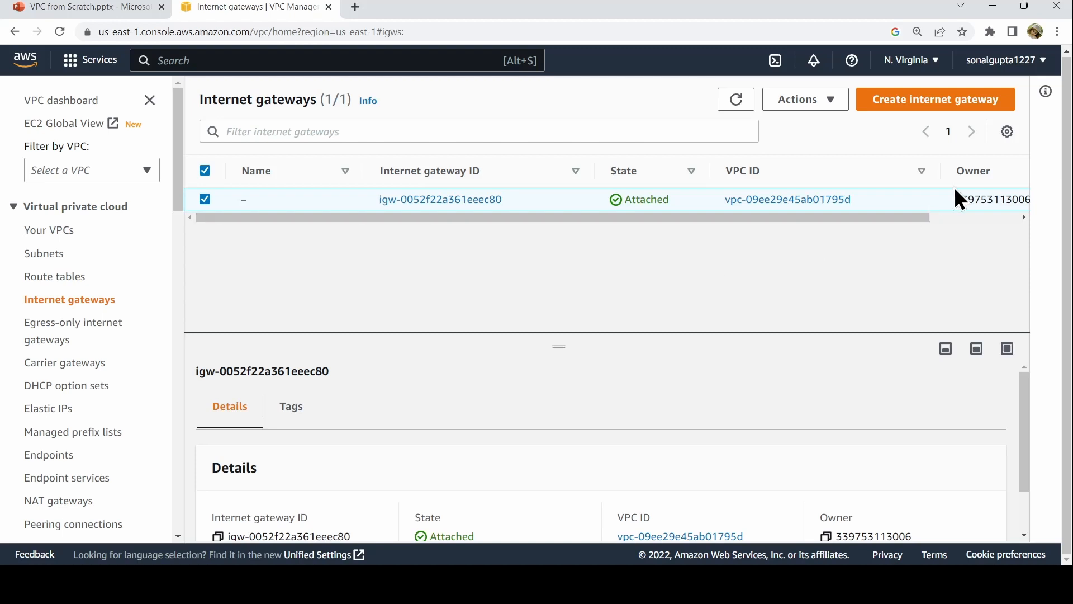
pyautogui.click(934, 116)
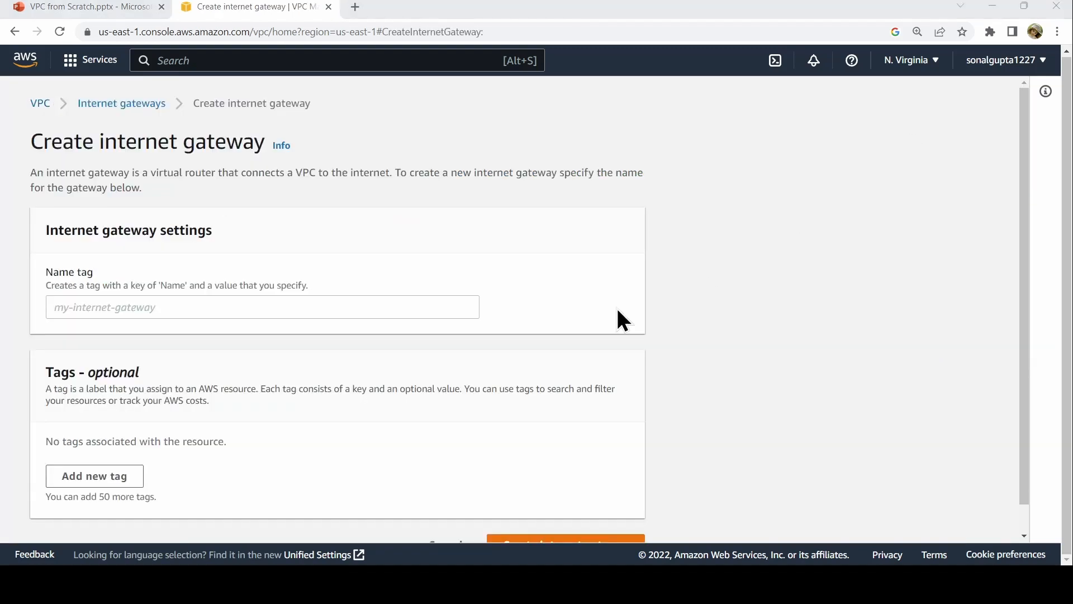
pyautogui.click(308, 303)
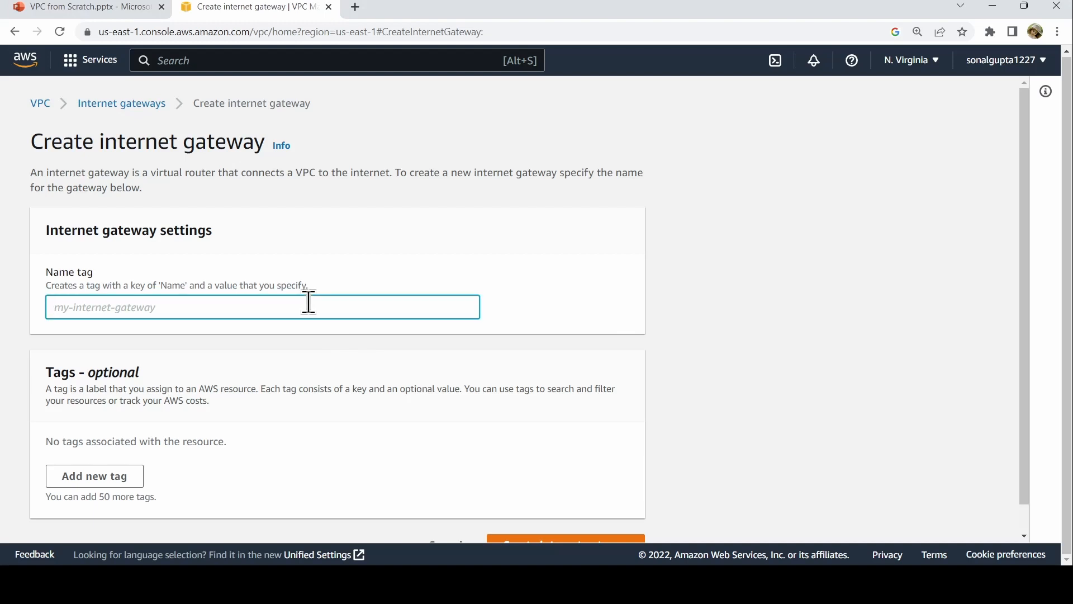
pyautogui.write('my-interbe')
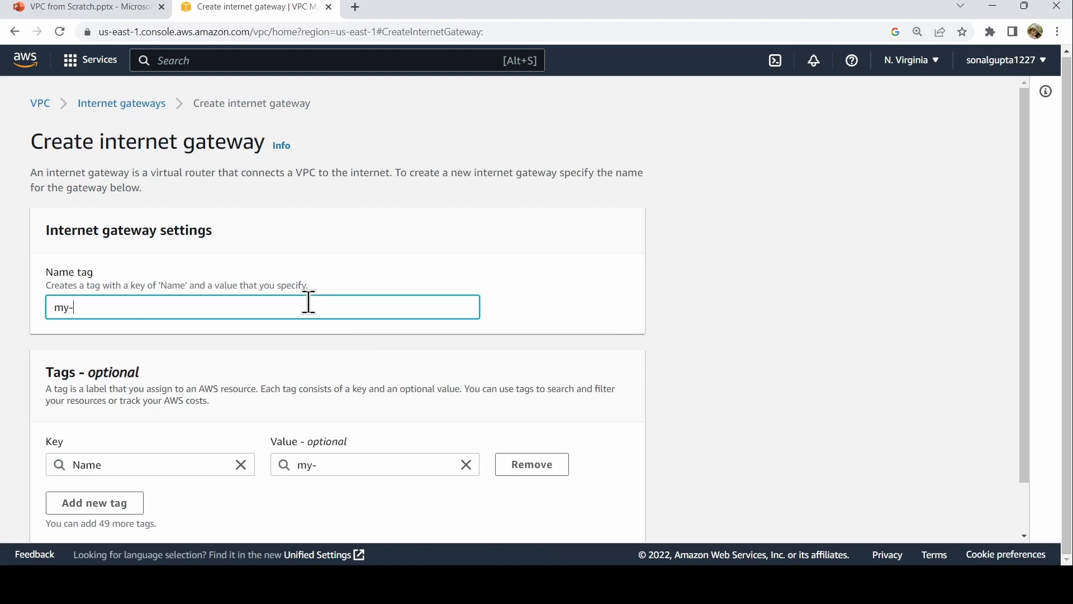
pyautogui.press('BackSpace')
pyautogui.press('BackSpace')
pyautogui.write('net-gatewat')
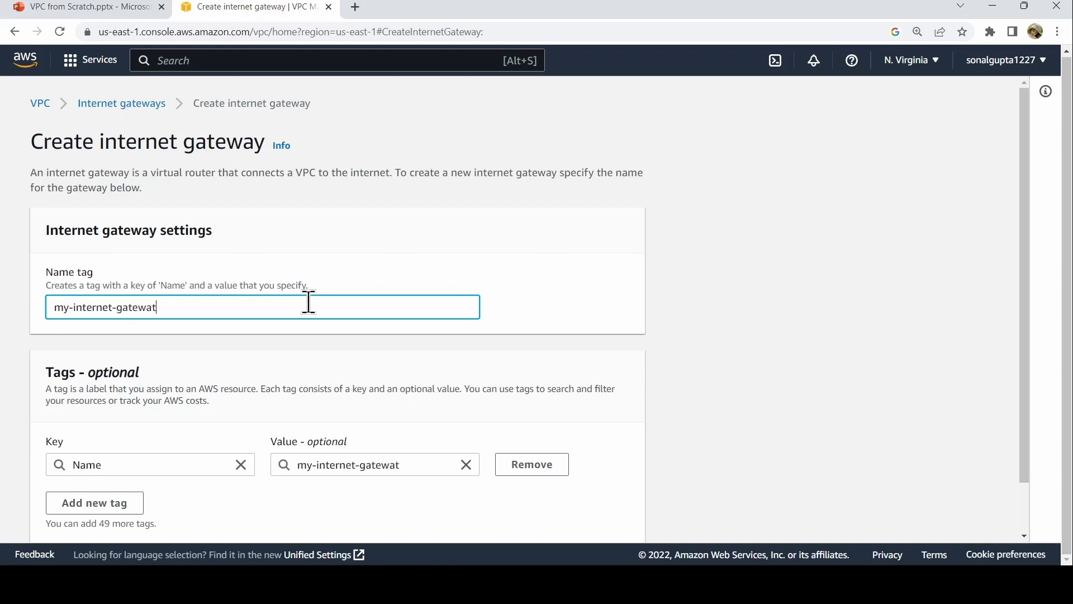
pyautogui.press('BackSpace')
pyautogui.write('y')
pyautogui.hotkey('alt', 'Tab')
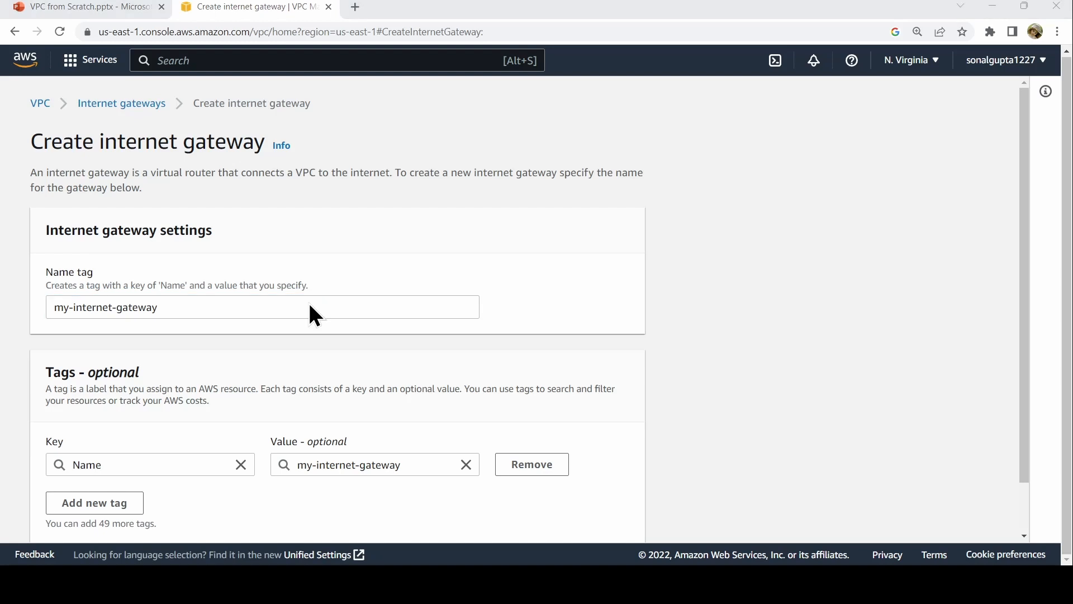
# Create the internet gateway with the entered name tag.
pyautogui.click(309, 304)
pyautogui.click(774, 446)
pyautogui.scroll(-1, 772, 445)
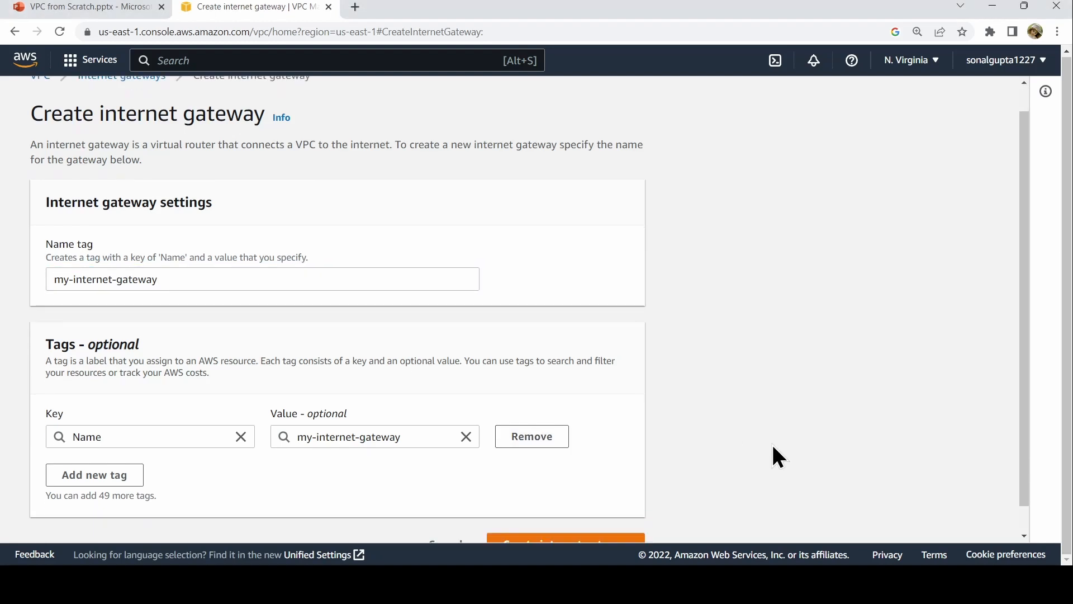
pyautogui.click(526, 515)
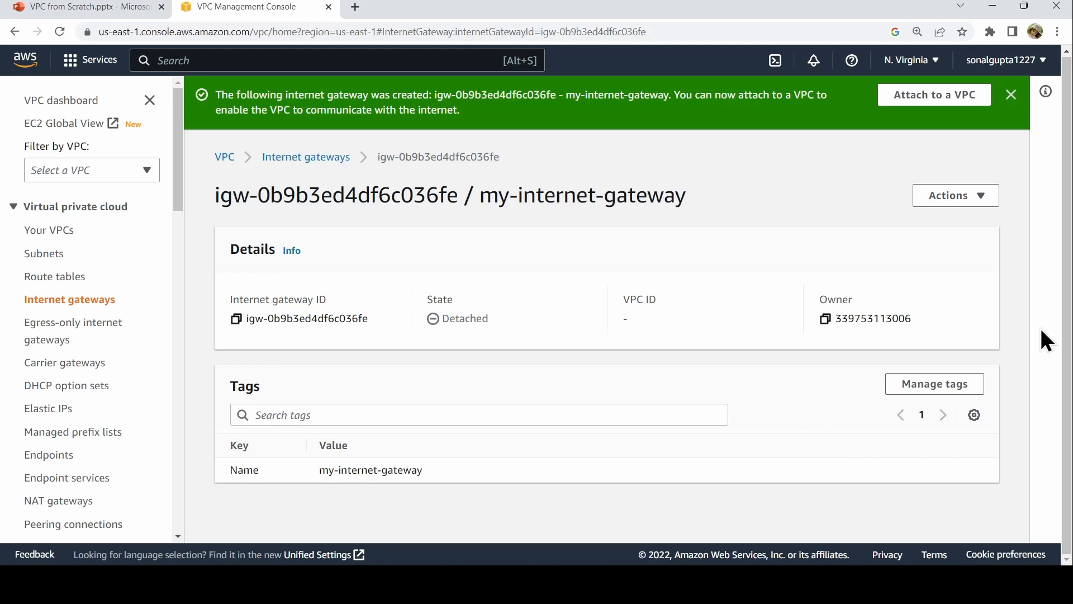
# Attach my-internet-gateway to MyFirstVPC.
pyautogui.click(961, 202)
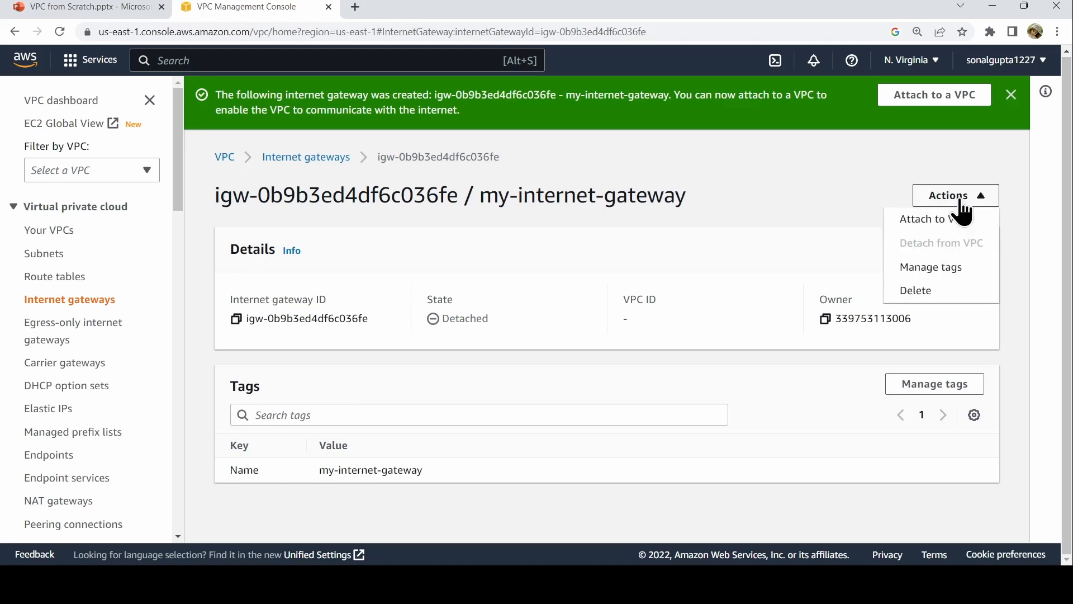
pyautogui.click(962, 225)
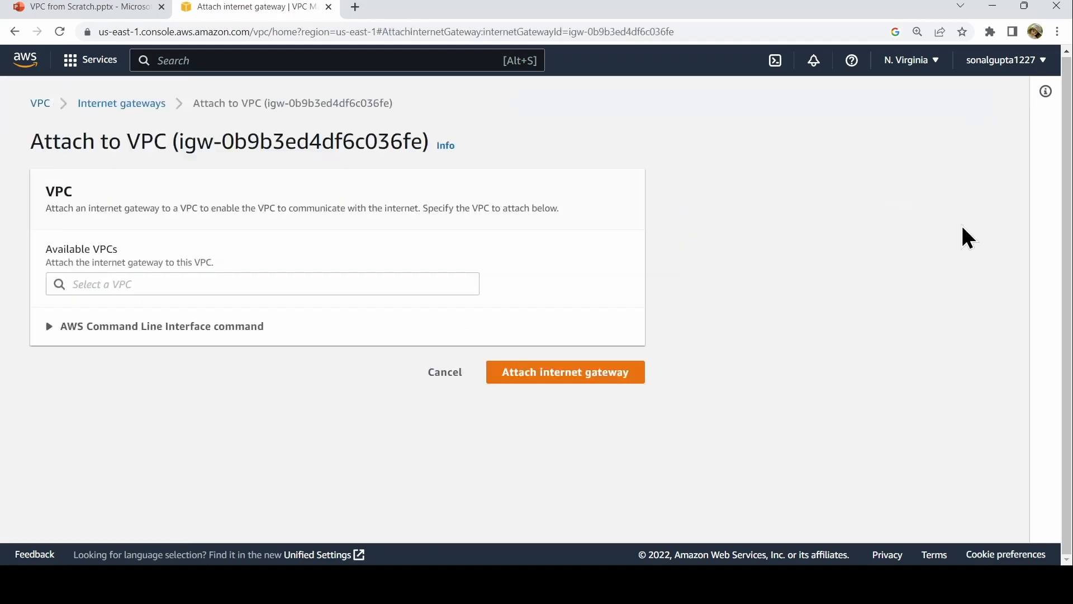
pyautogui.click(291, 277)
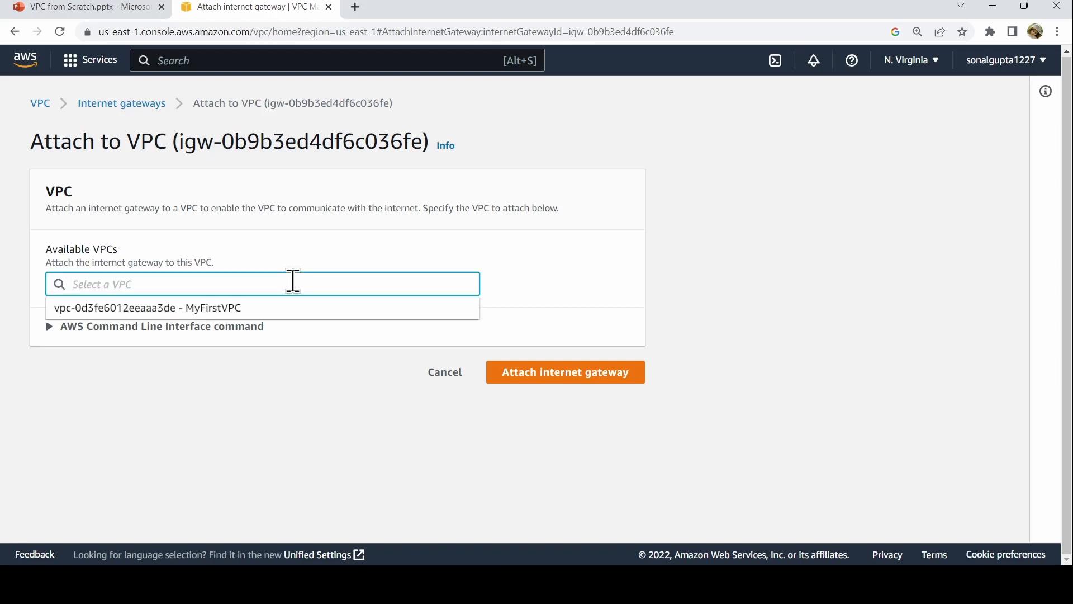
pyautogui.click(283, 307)
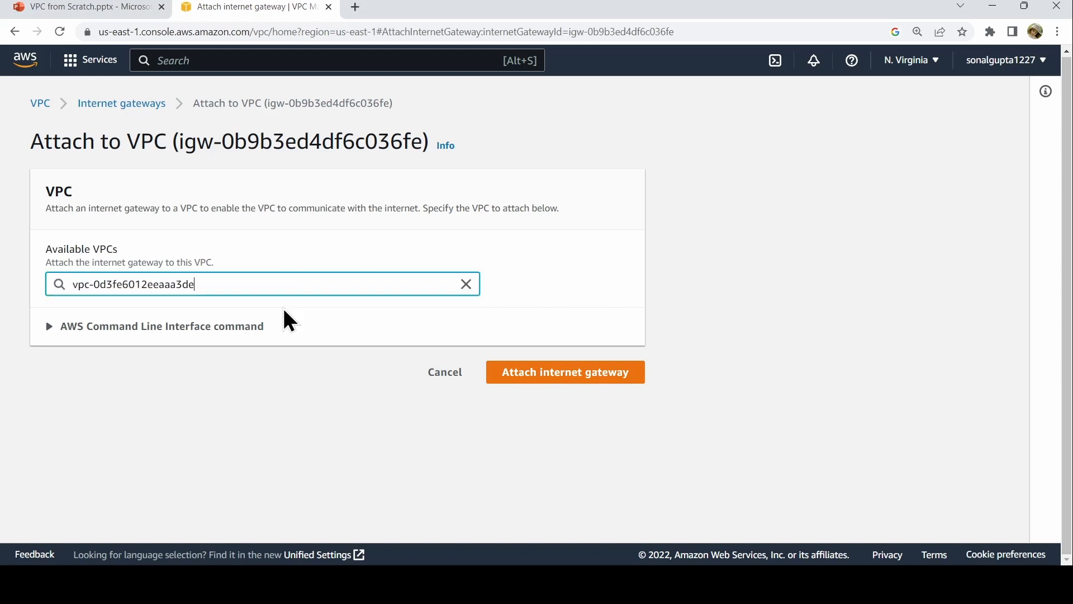
pyautogui.click(584, 373)
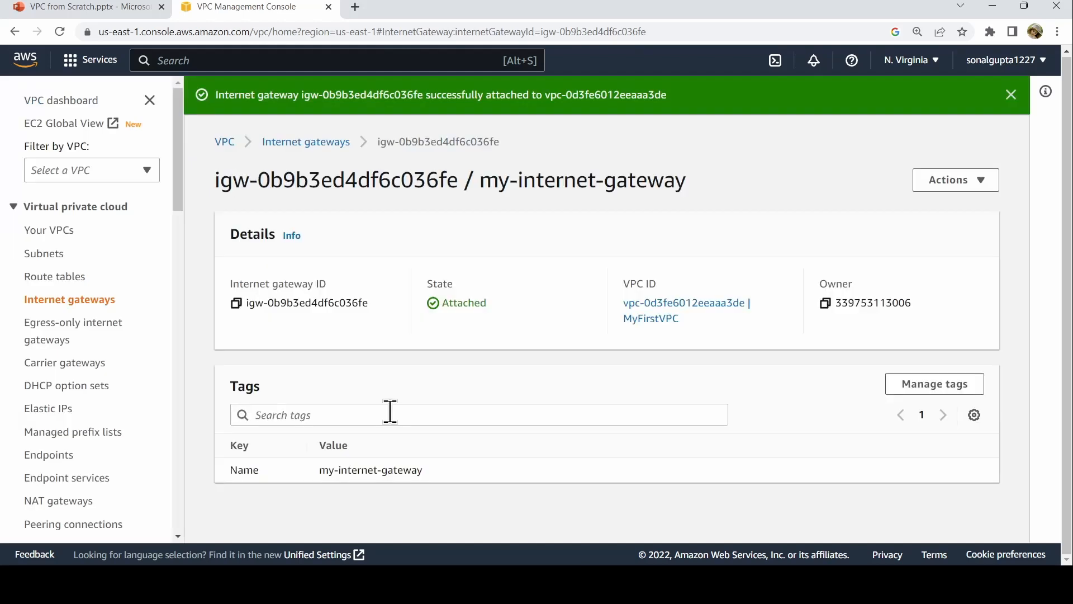
pyautogui.click(324, 424)
# Create a route table named public-route-table in MyFirstVPC.
pyautogui.click(58, 278)
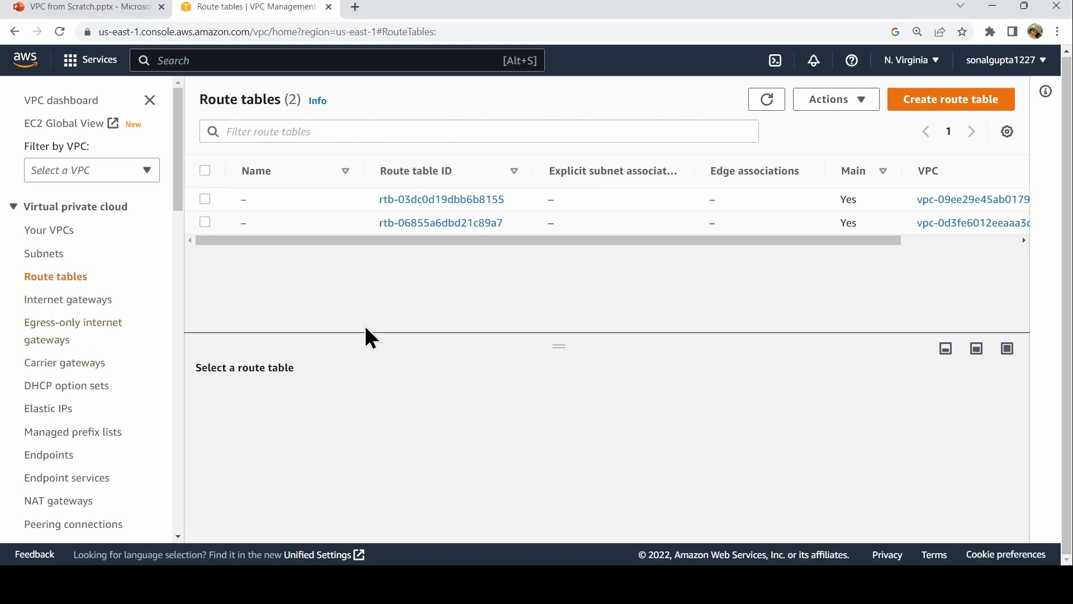
pyautogui.click(962, 101)
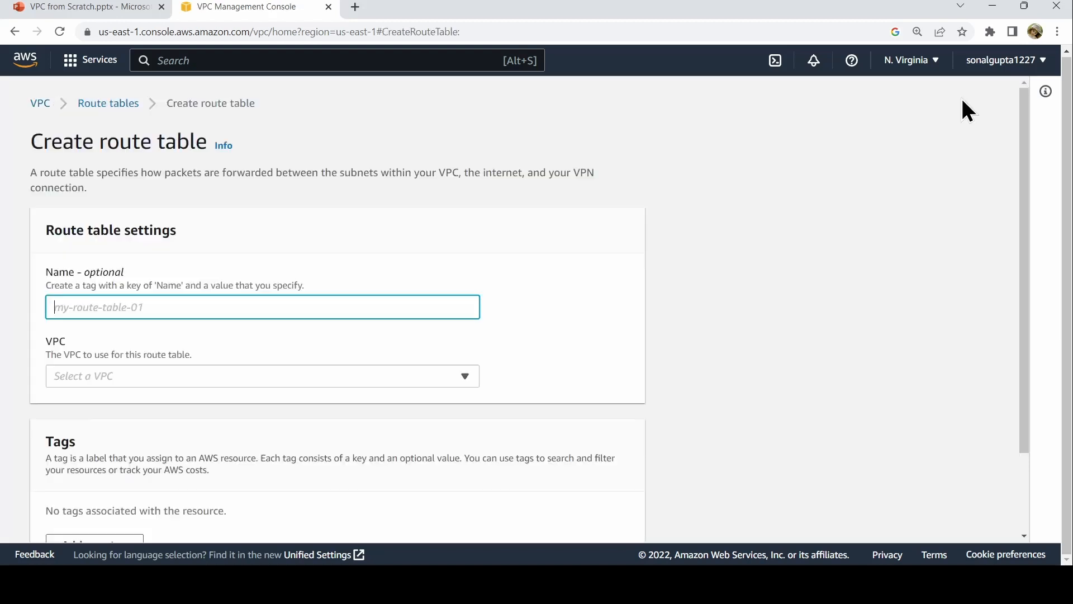
pyautogui.click(230, 305)
pyautogui.write('public')
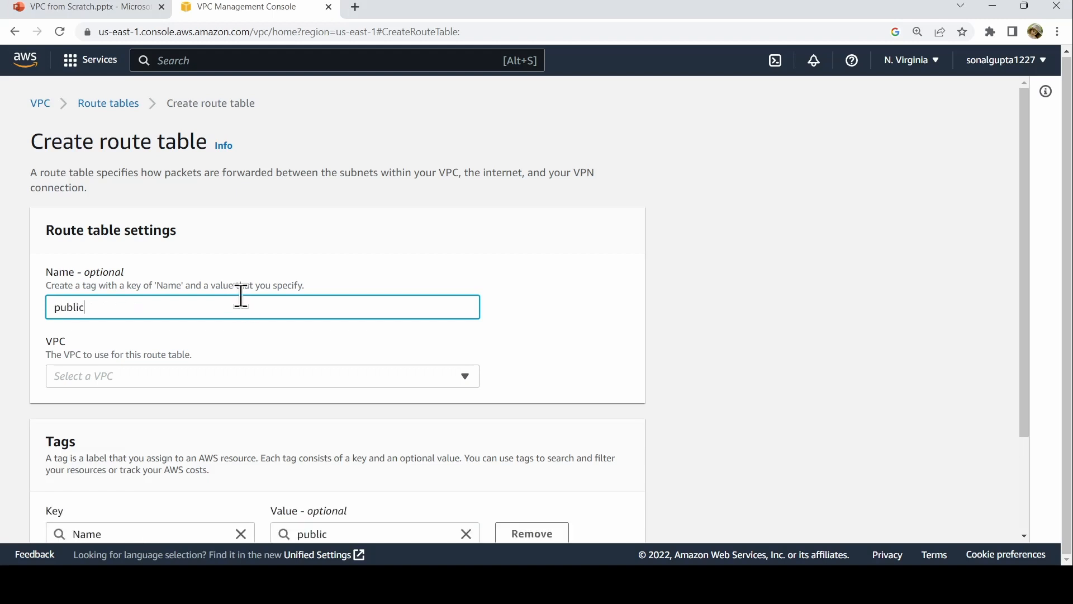
pyautogui.write('-route-table')
pyautogui.click(315, 371)
pyautogui.click(314, 431)
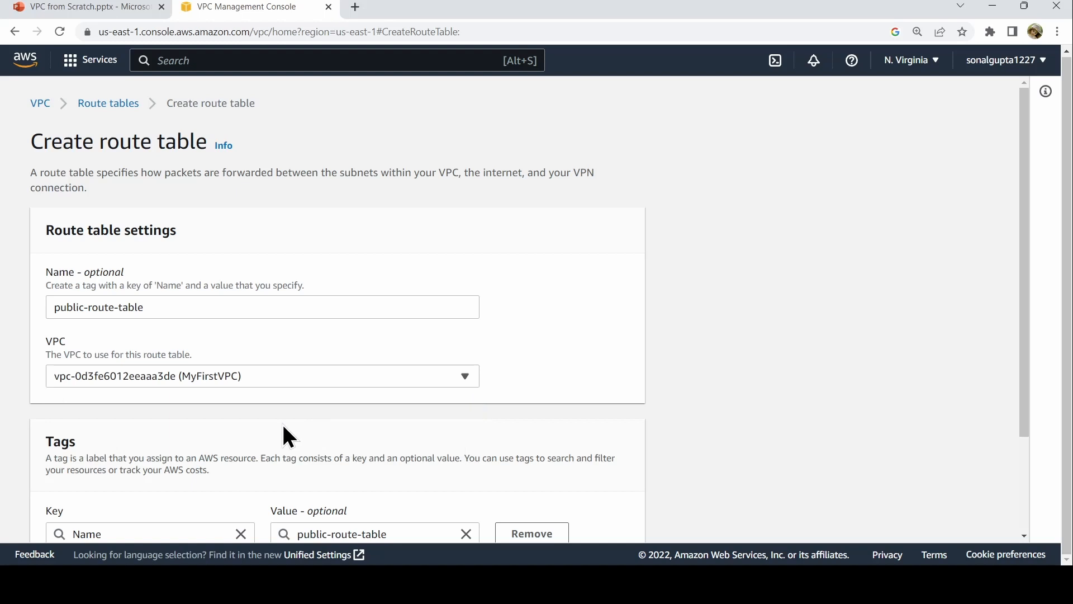
pyautogui.scroll(-2, 284, 426)
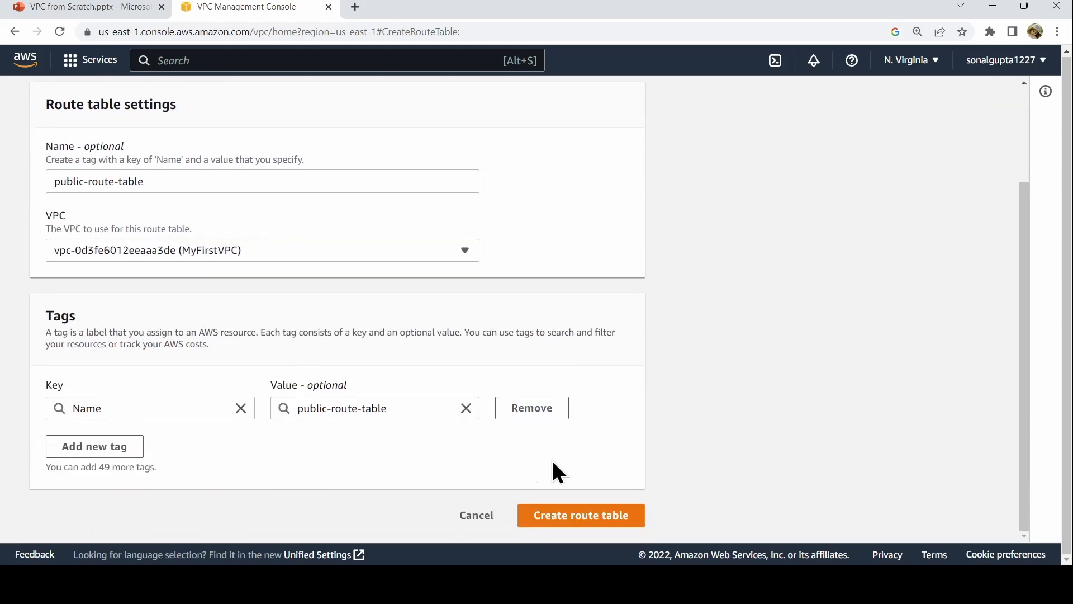
pyautogui.click(616, 522)
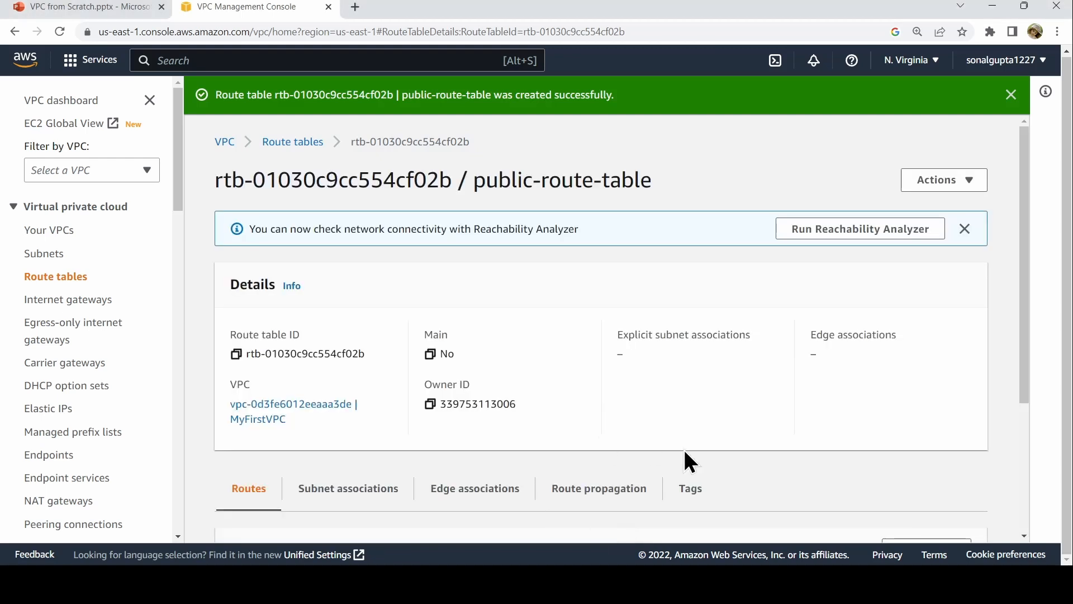
# Start another new route table and name it private-route-table.
pyautogui.click(66, 275)
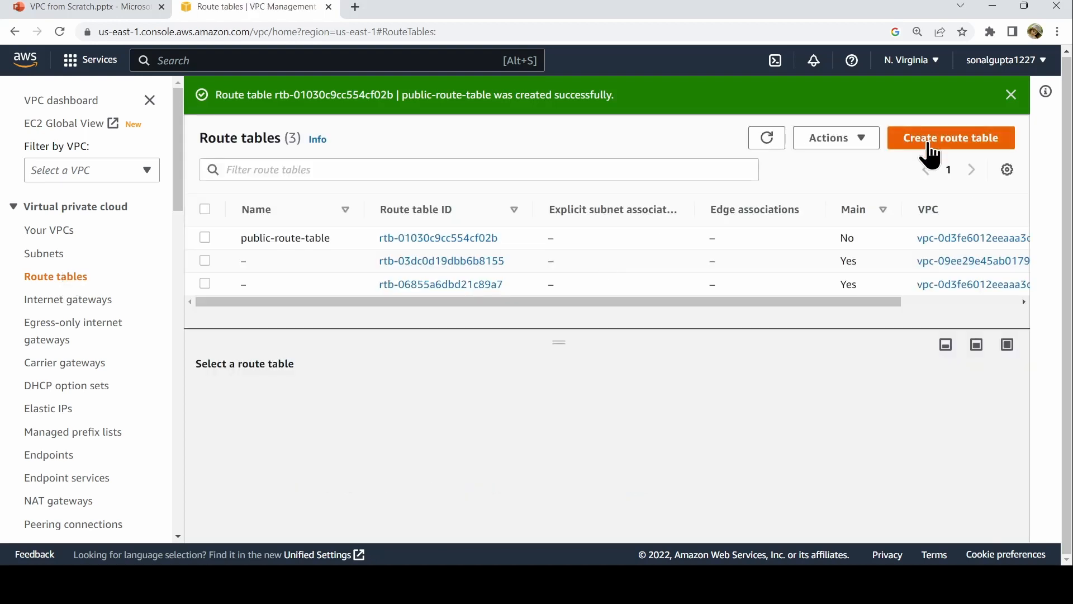
pyautogui.click(930, 146)
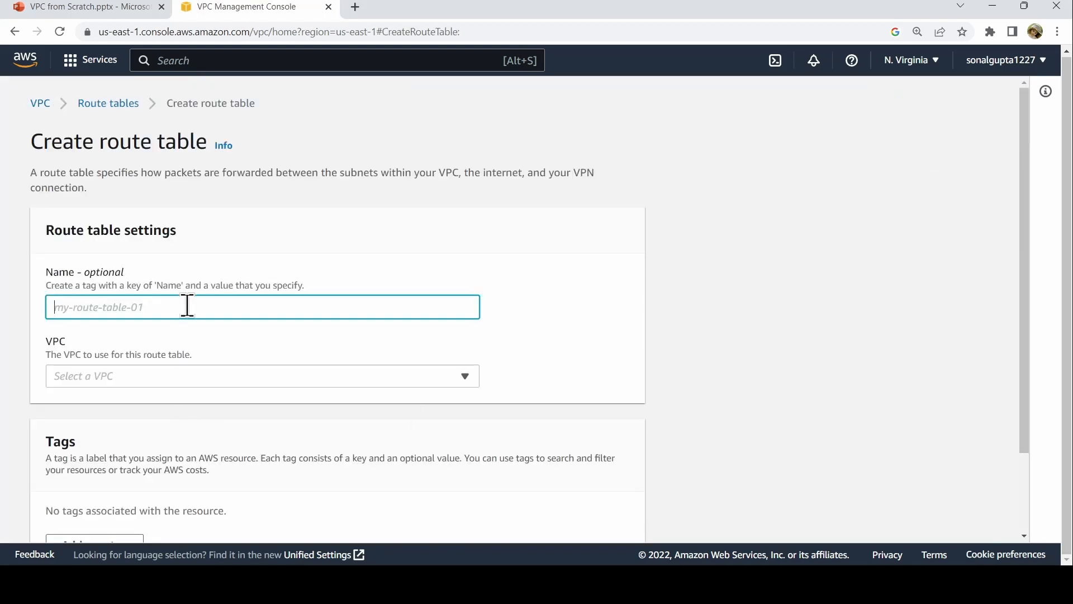
pyautogui.write('sv')
pyautogui.press('BackSpace')
pyautogui.press('BackSpace')
pyautogui.write('pr')
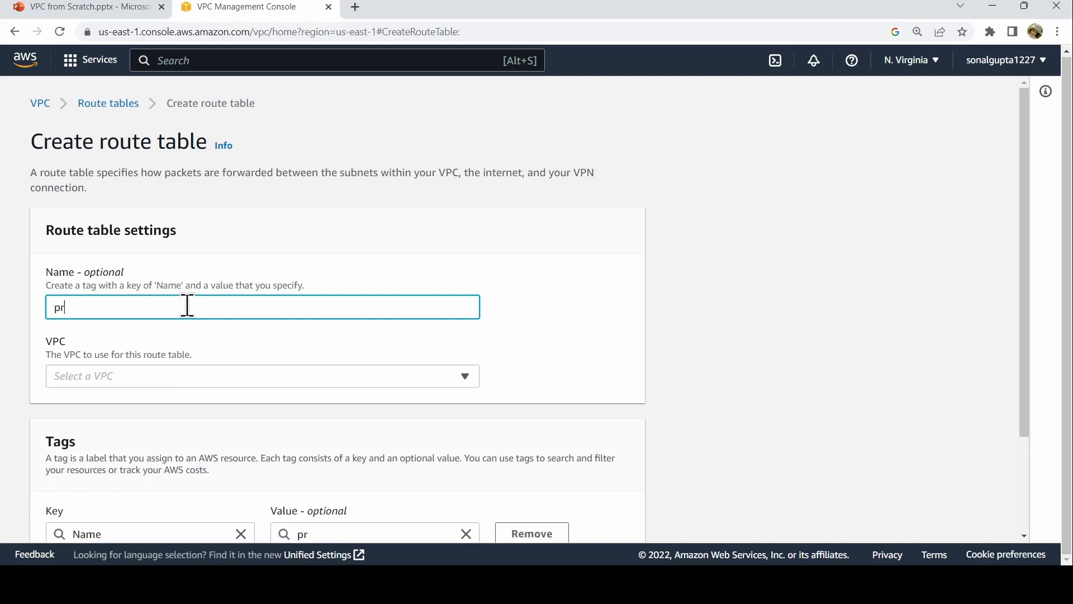
pyautogui.write('ivate-route-table')
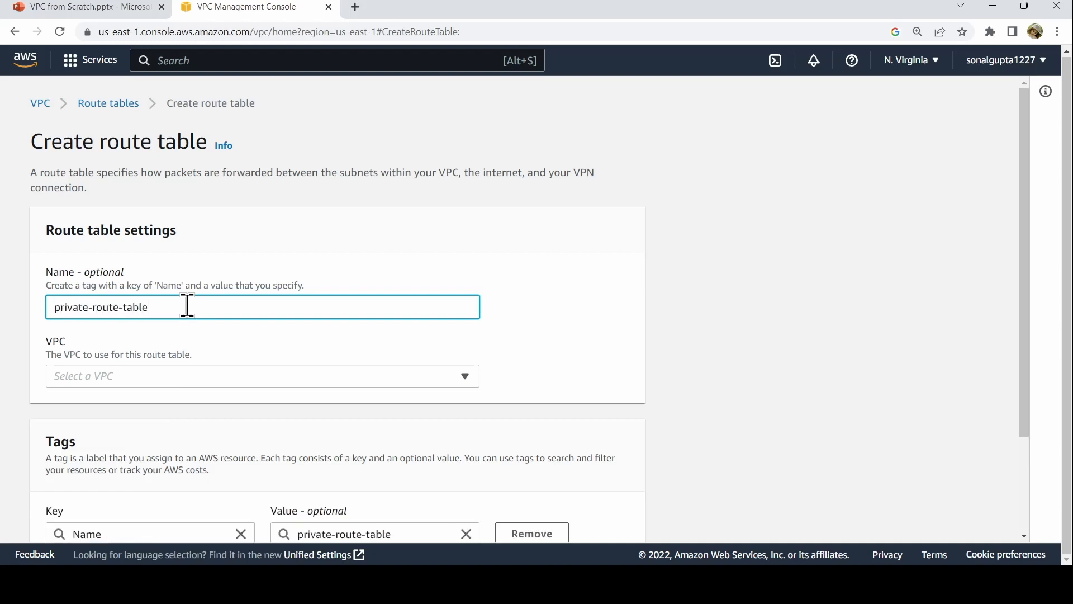
# Assign the new private route table to MyFirstVPC and create it.
pyautogui.click(161, 364)
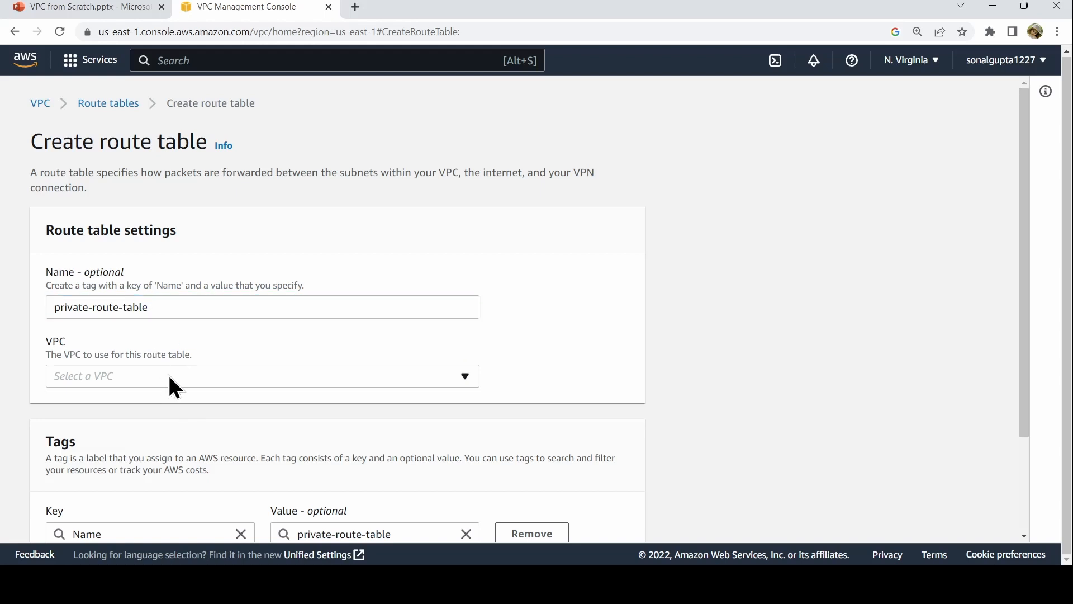
pyautogui.click(168, 373)
pyautogui.click(191, 429)
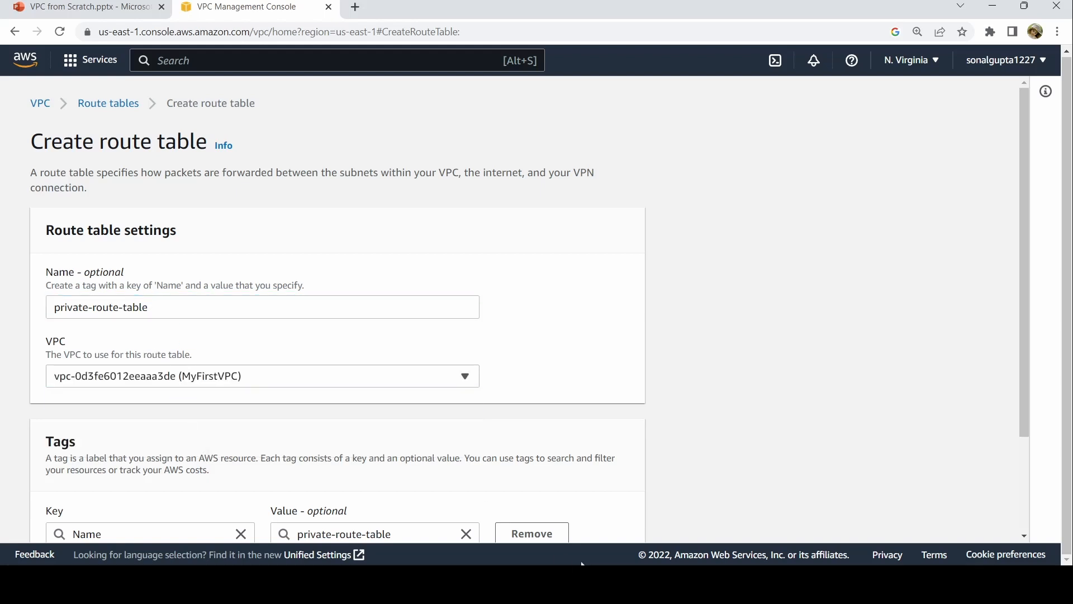
pyautogui.scroll(-1, 659, 509)
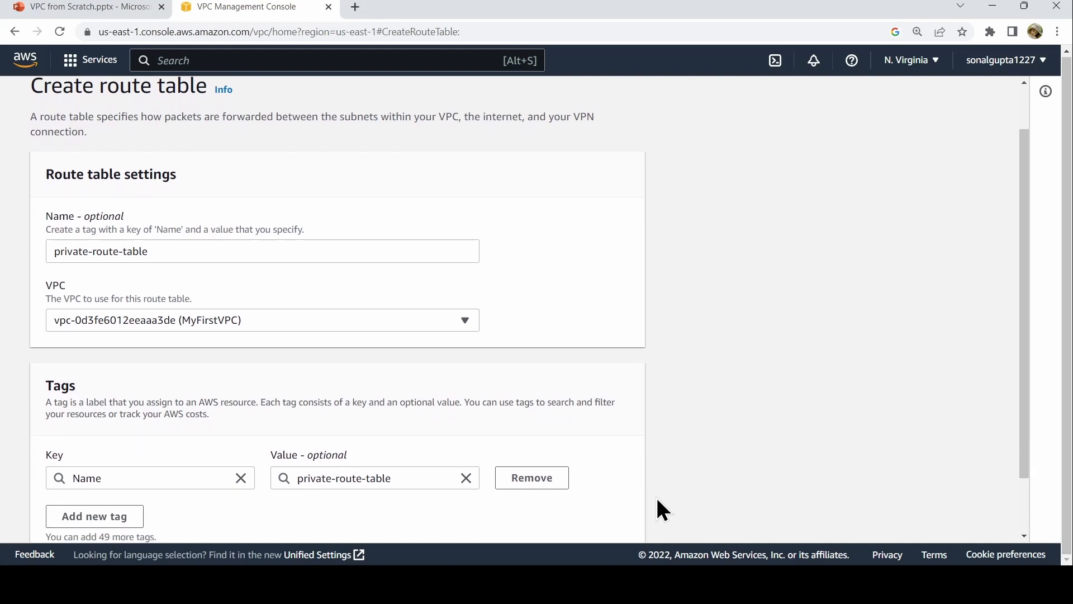
pyautogui.scroll(-1, 656, 499)
pyautogui.click(572, 517)
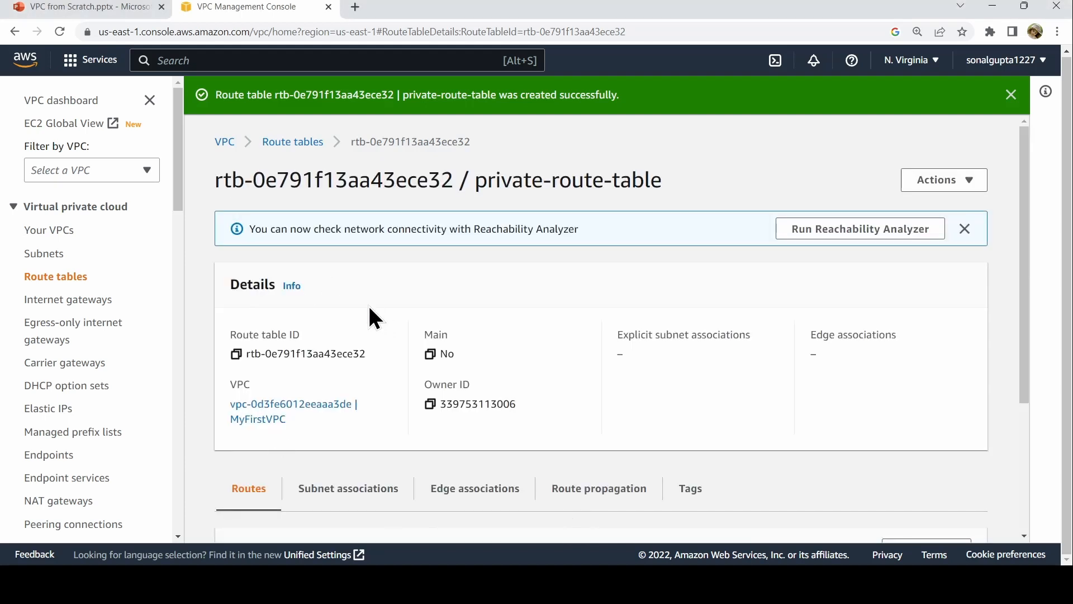
# Associate my-public-subnet with public-route-table and save the association.
pyautogui.click(52, 277)
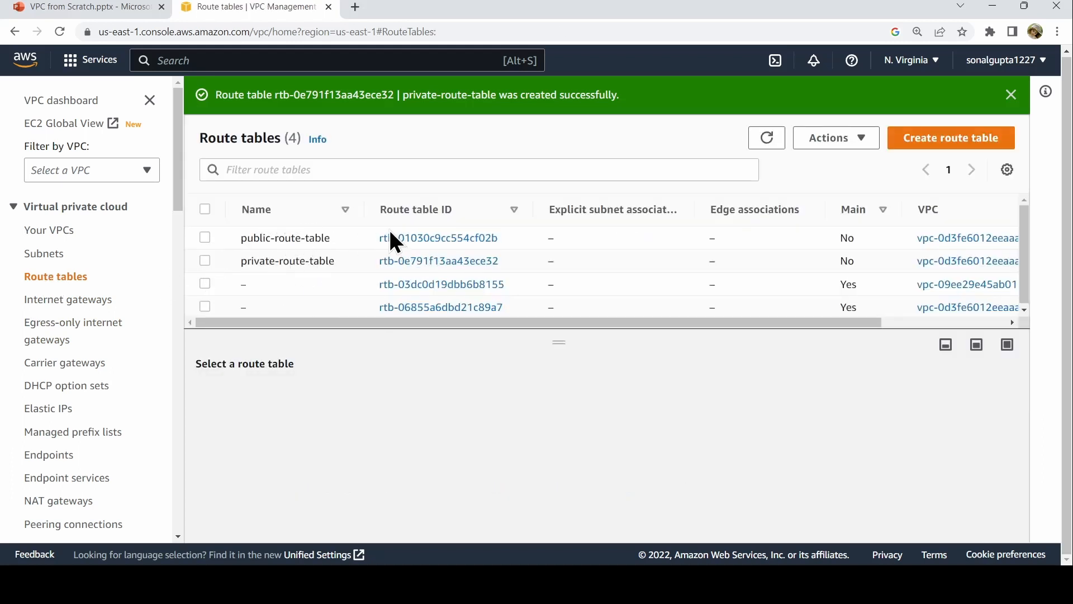
pyautogui.click(414, 239)
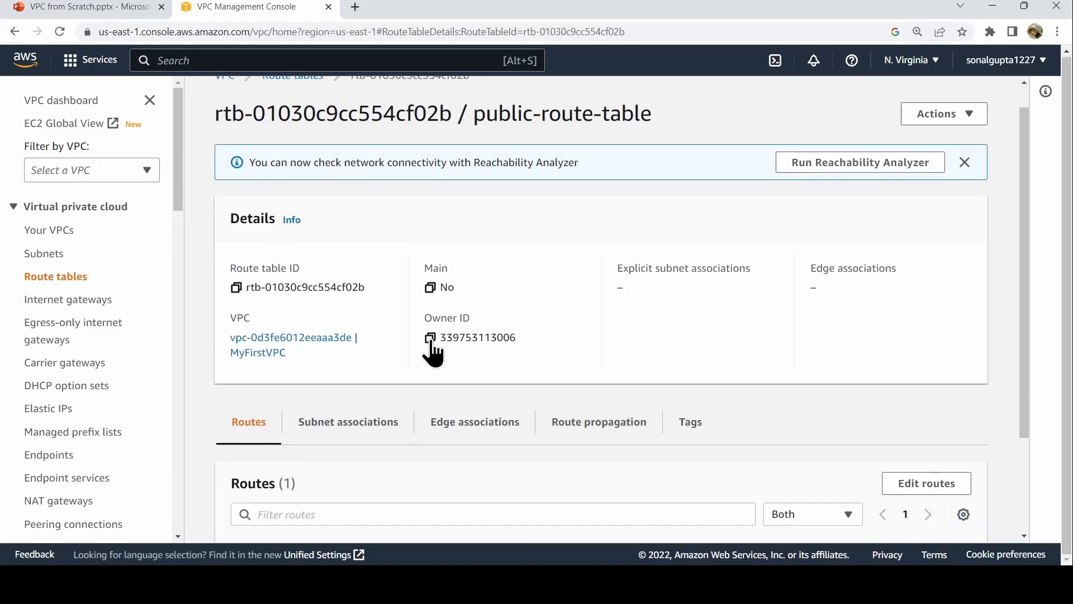
pyautogui.scroll(-3, 431, 341)
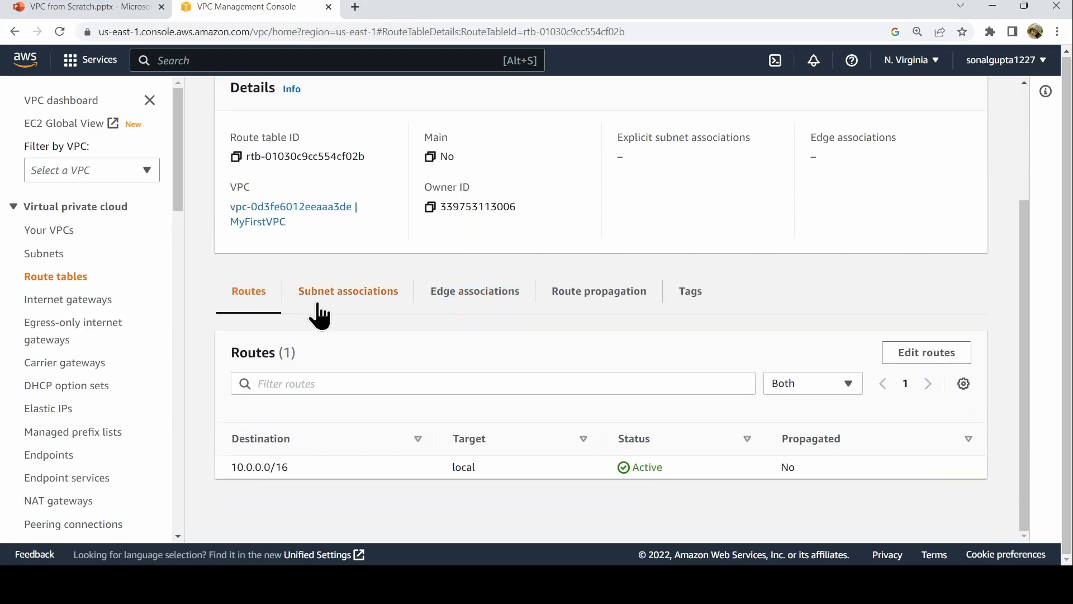
pyautogui.click(332, 314)
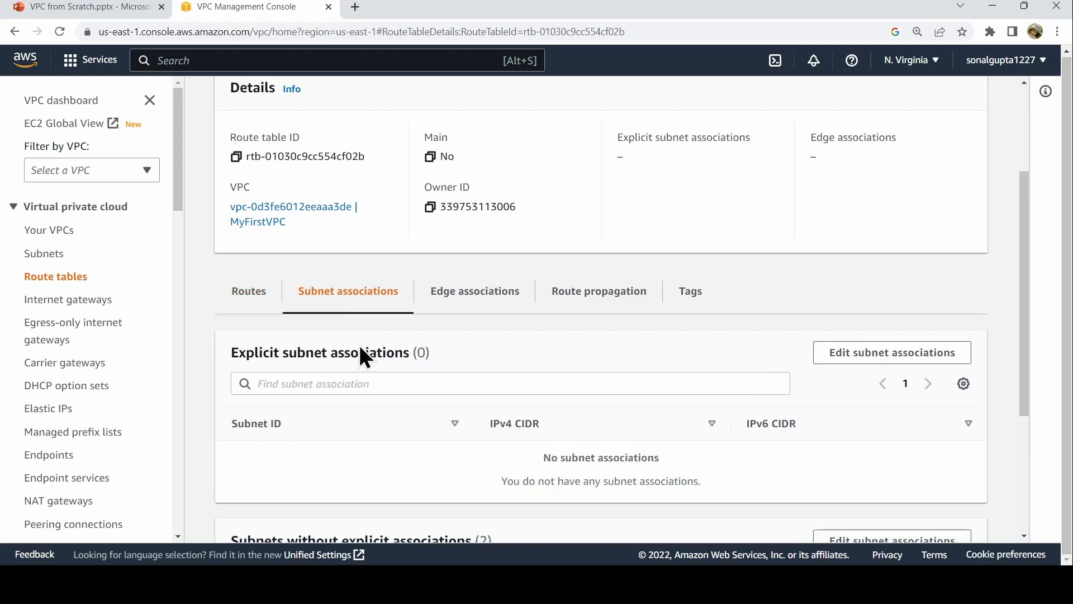
pyautogui.click(887, 352)
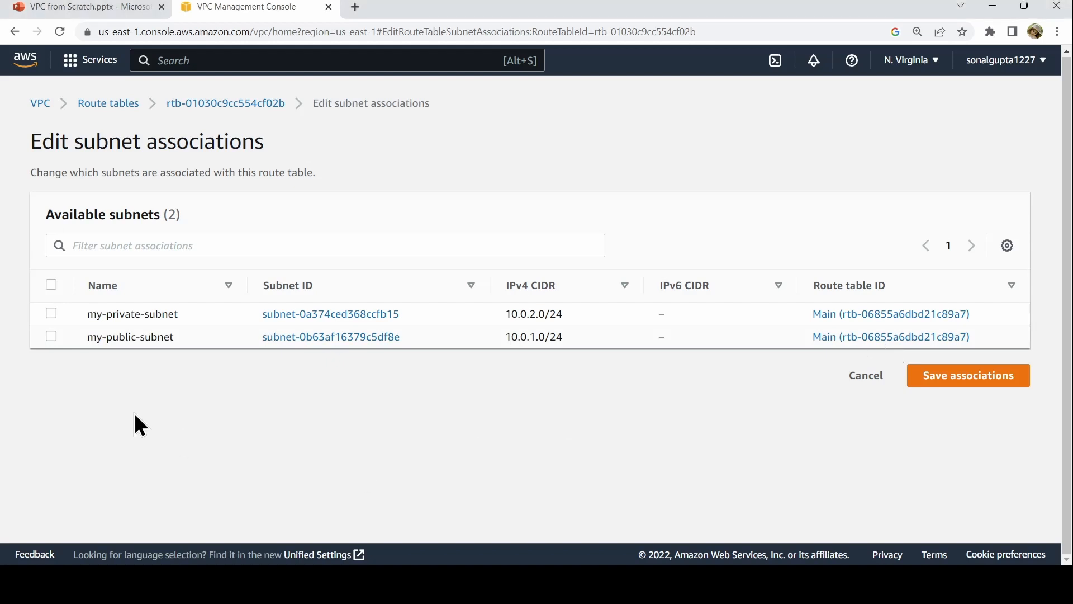
pyautogui.click(51, 336)
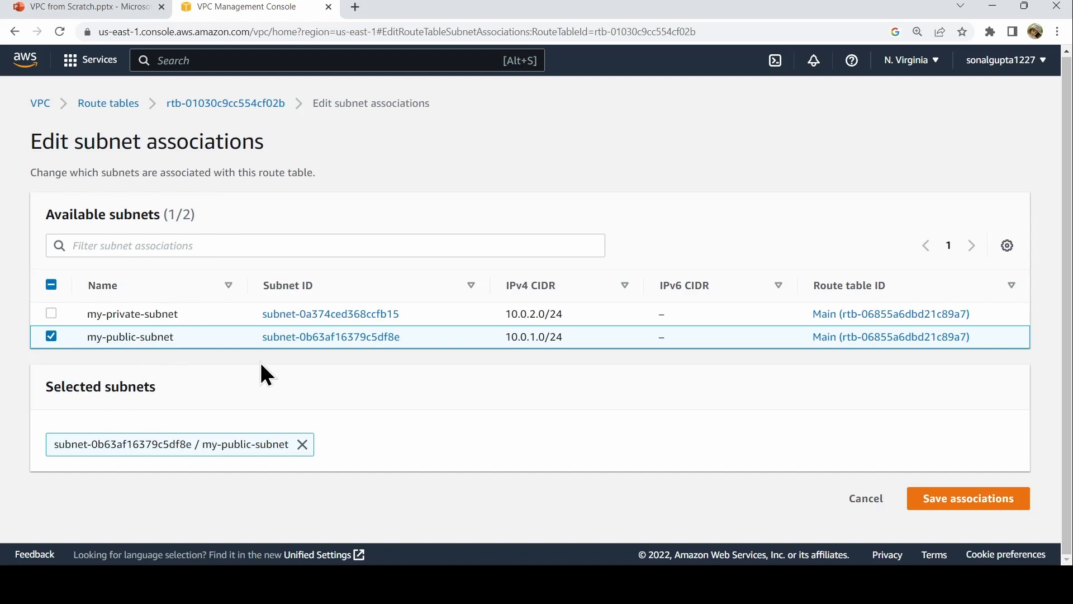
pyautogui.click(950, 498)
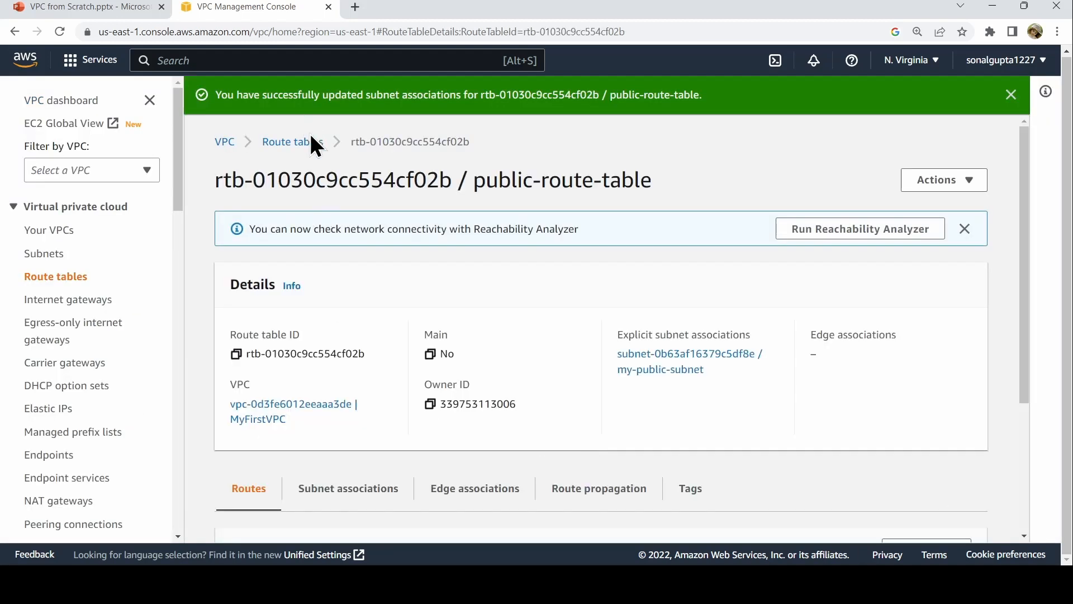
# Associate my-private-subnet with private-route-table and save the association.
pyautogui.click(310, 143)
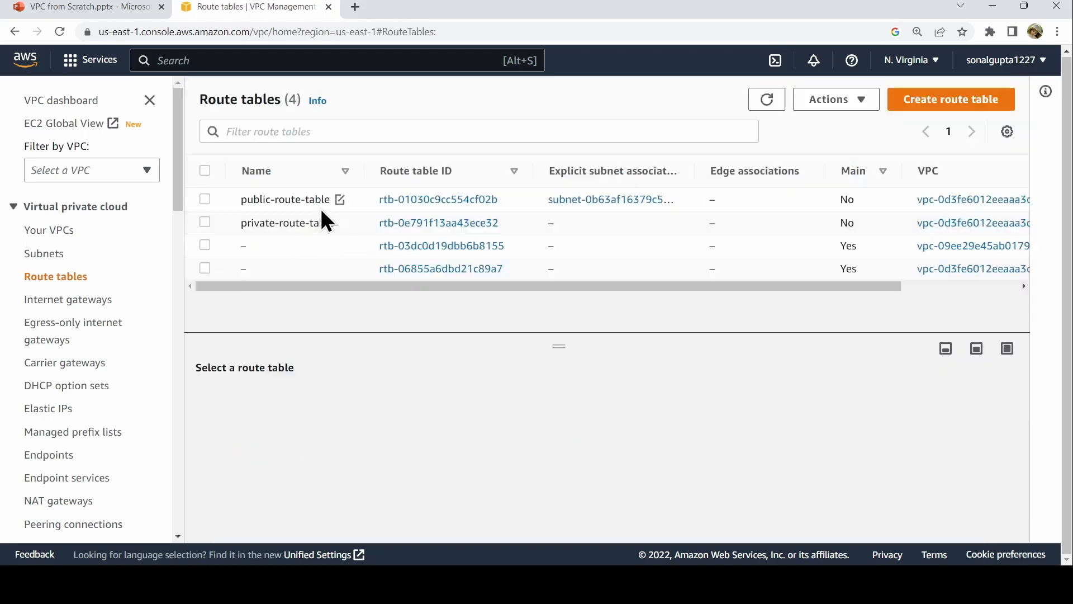
pyautogui.click(438, 225)
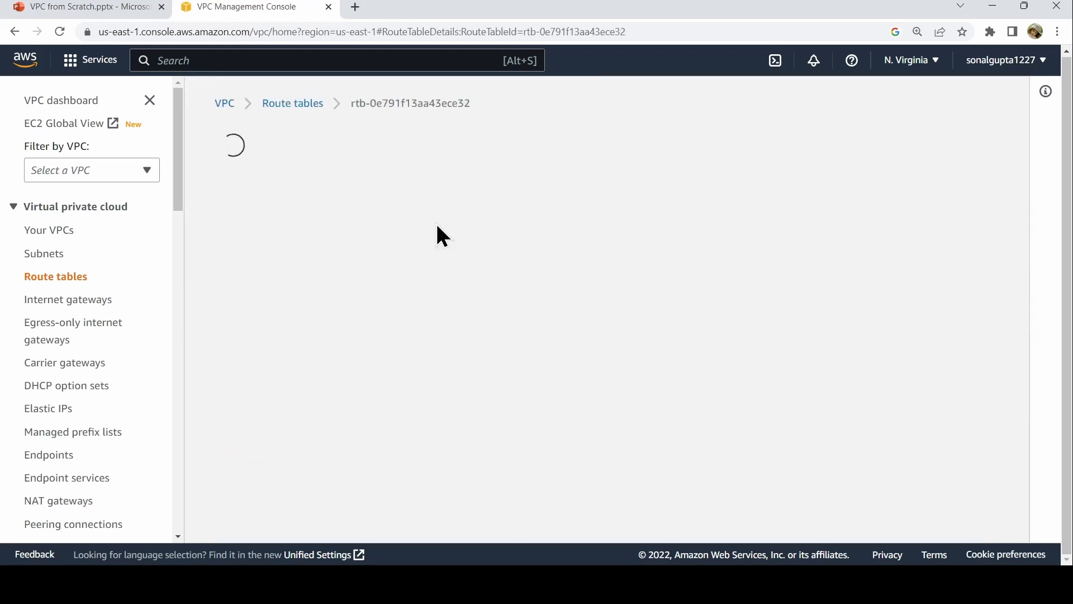
pyautogui.click(368, 444)
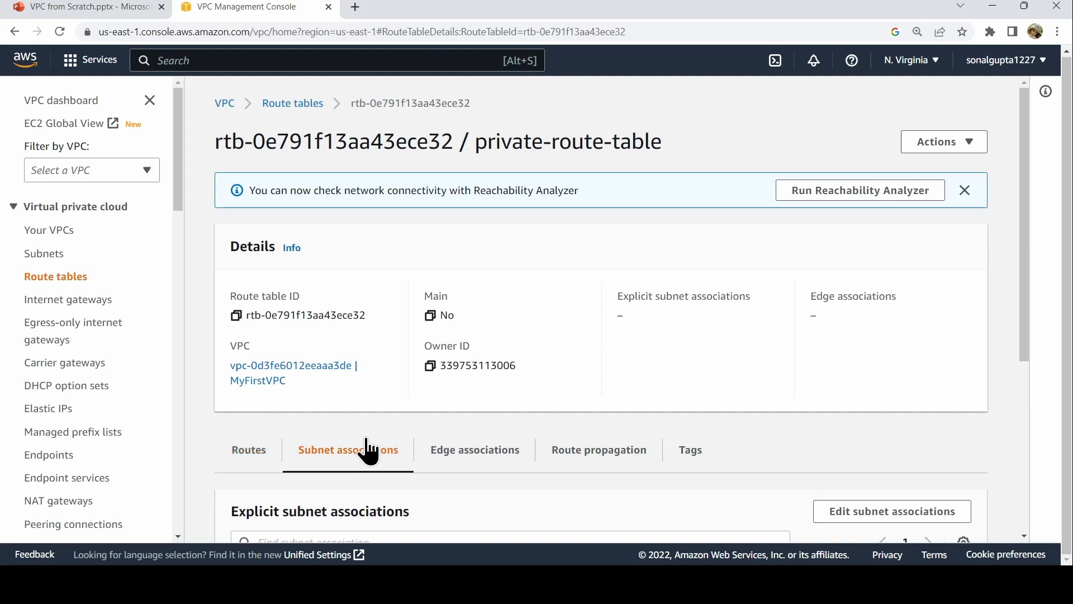
pyautogui.scroll(-1, 532, 411)
pyautogui.scroll(-5, 535, 427)
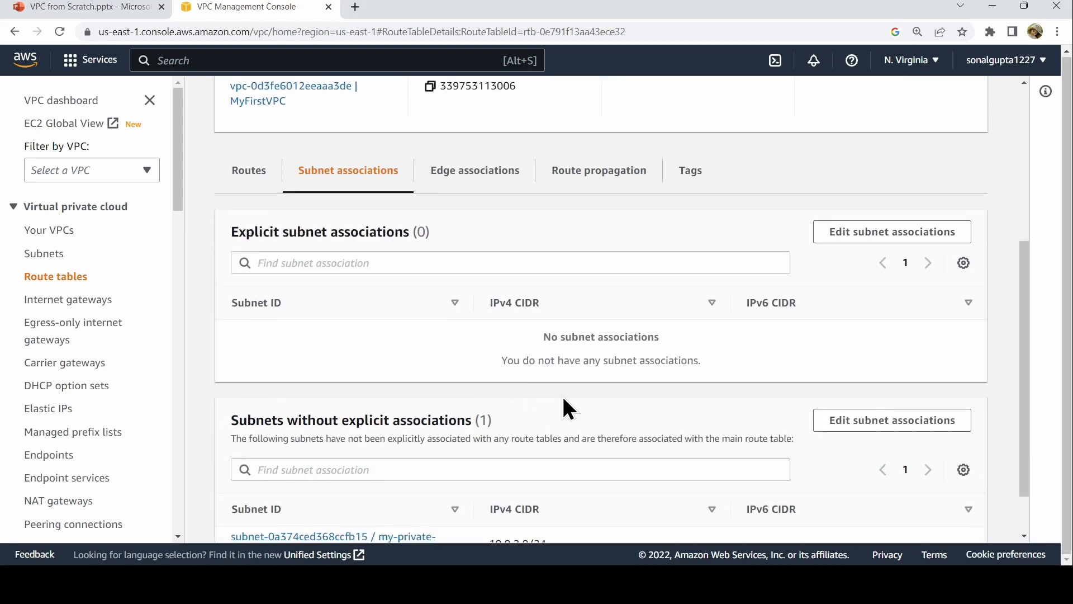
pyautogui.click(920, 232)
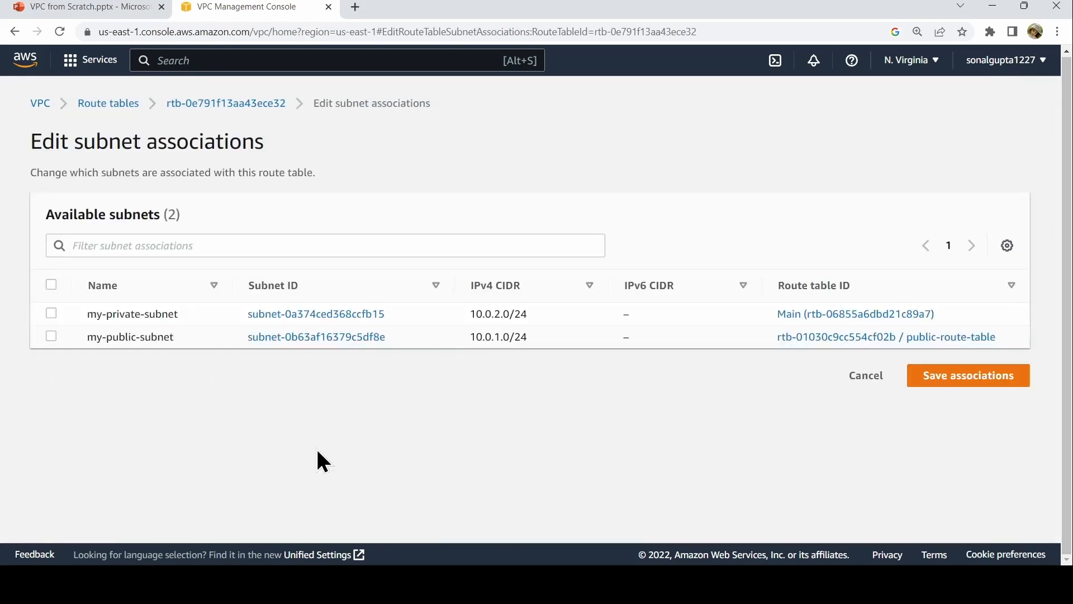
pyautogui.click(51, 314)
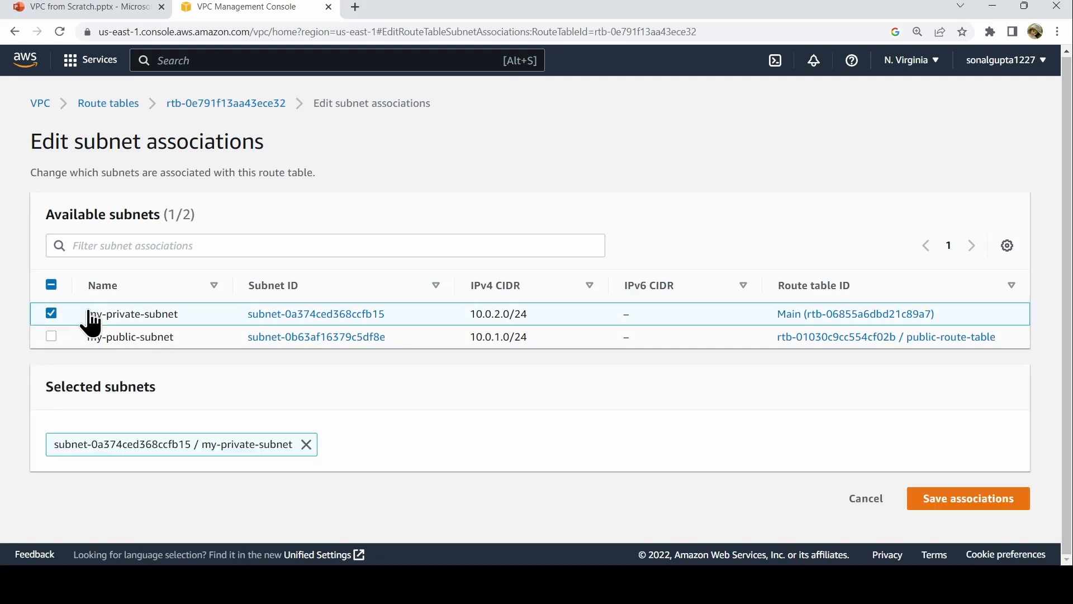
pyautogui.click(1002, 497)
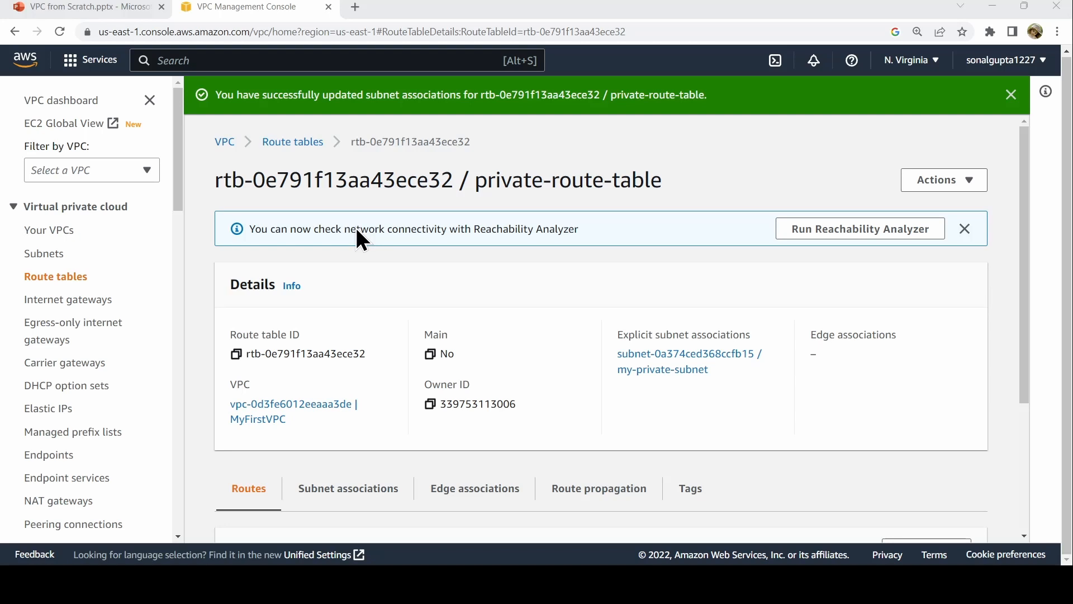
# Add a route with destination 0.0.0.0/0 to the routes of public-route-table.
pyautogui.click(293, 141)
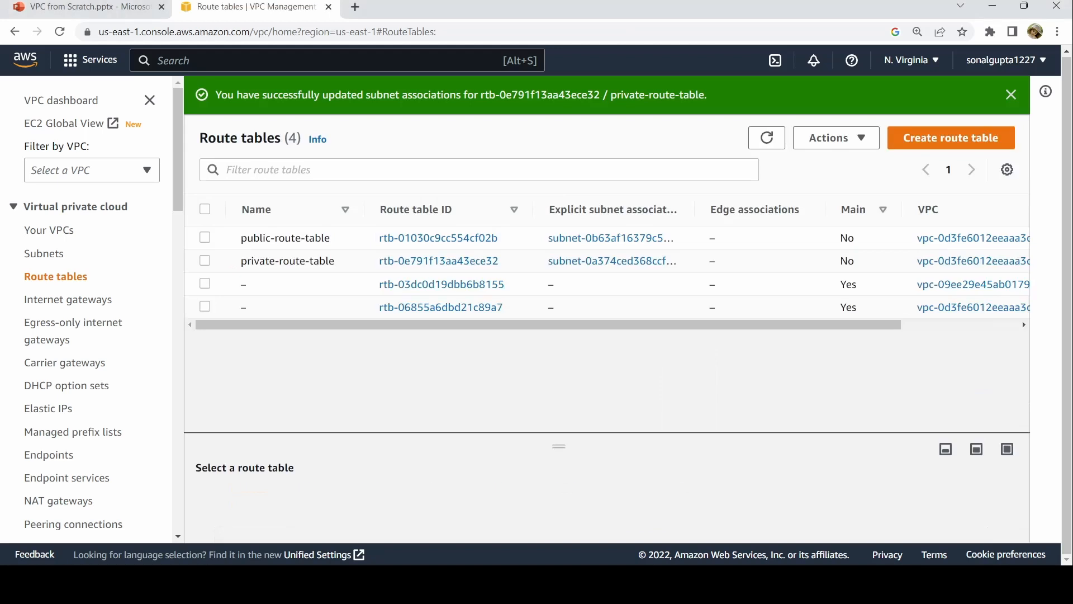
pyautogui.click(440, 239)
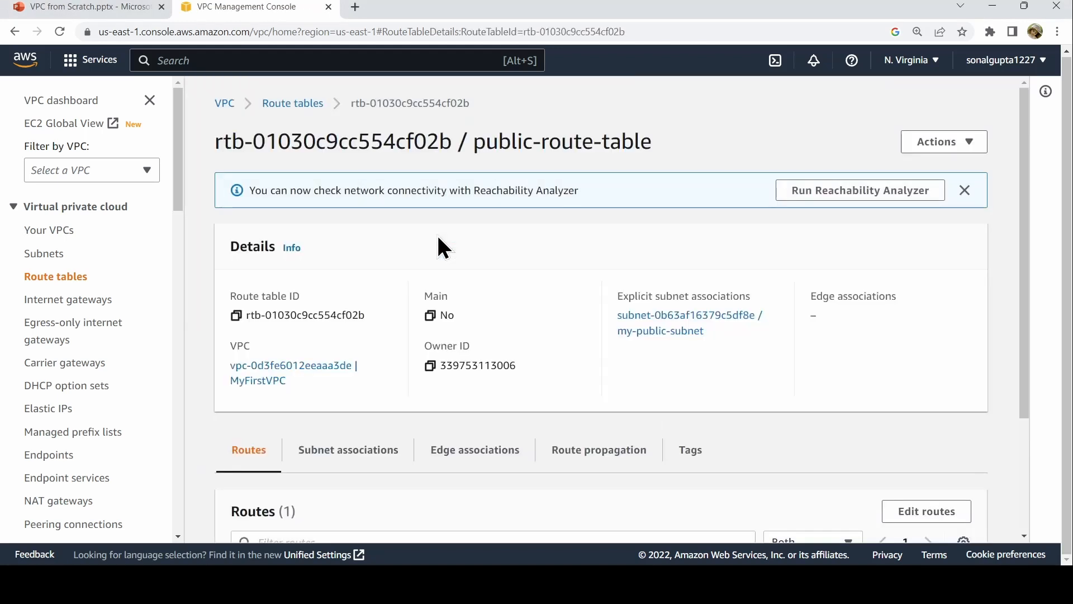
pyautogui.scroll(-3, 438, 238)
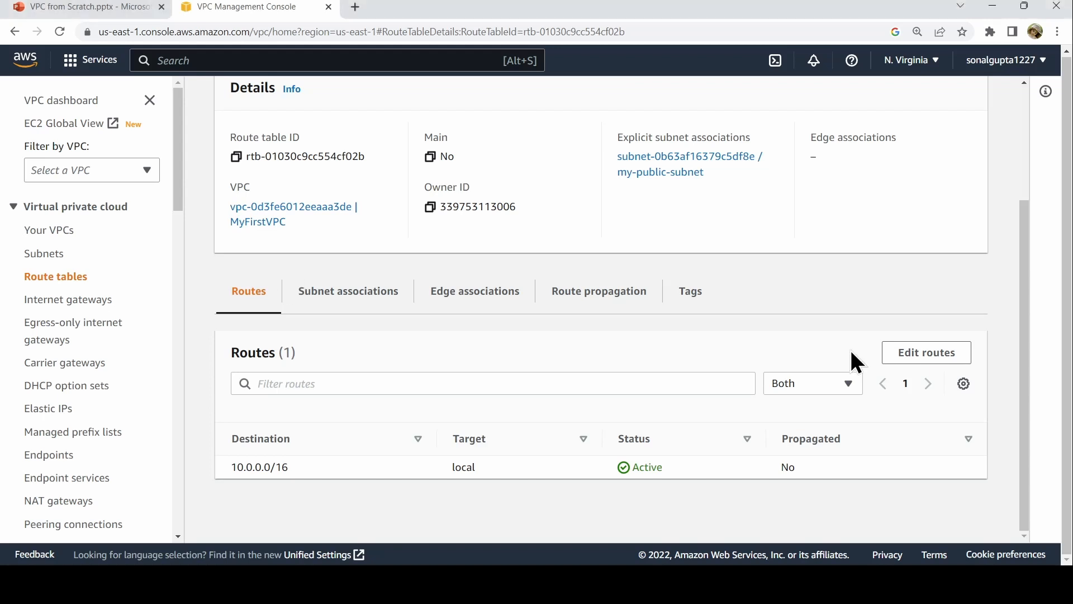
pyautogui.click(913, 355)
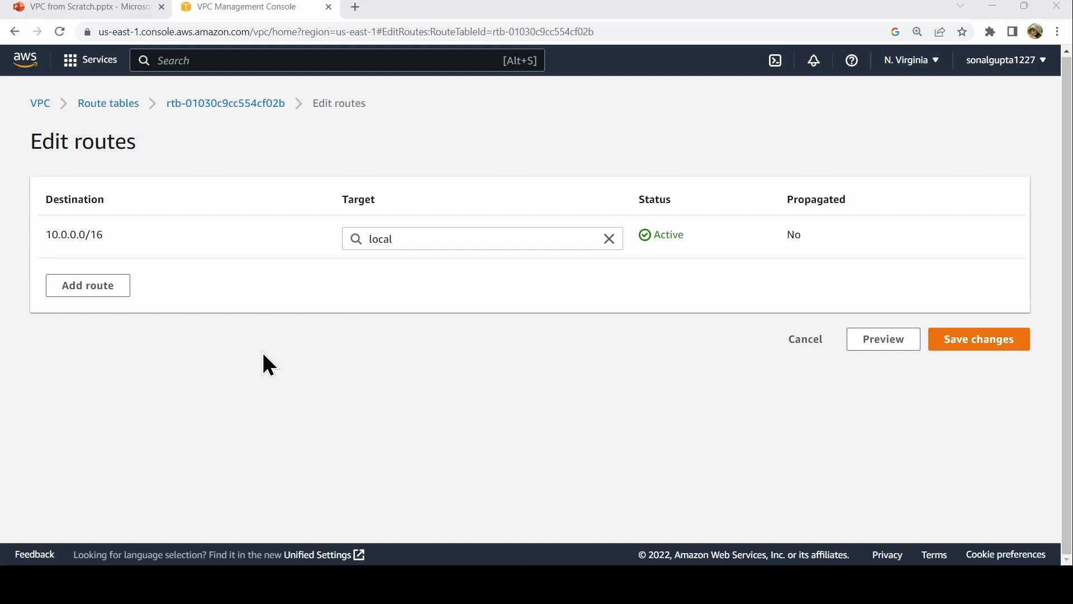
pyautogui.click(75, 286)
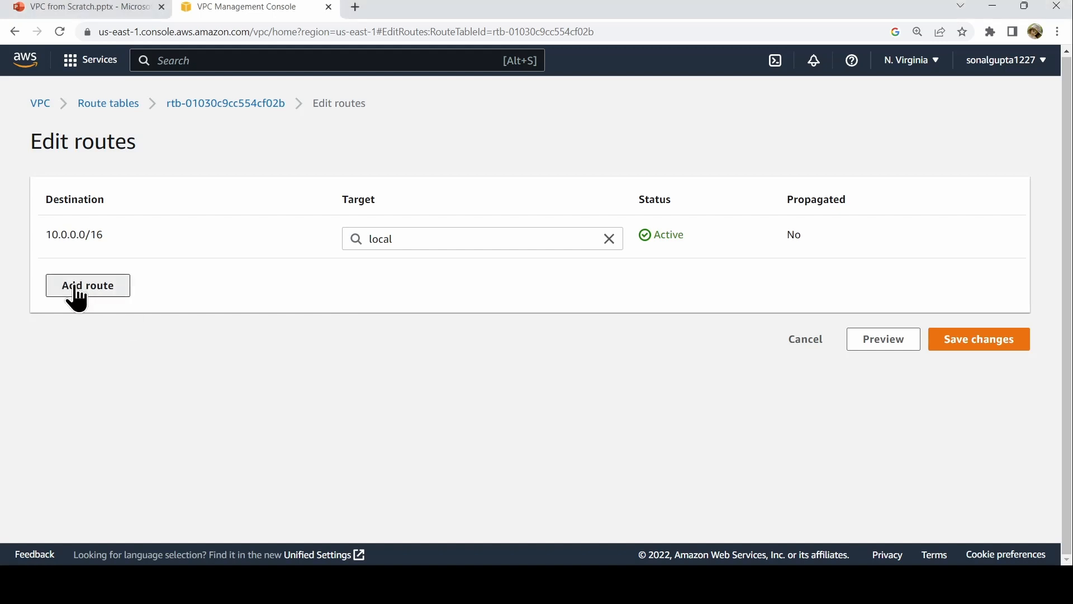
pyautogui.click(75, 283)
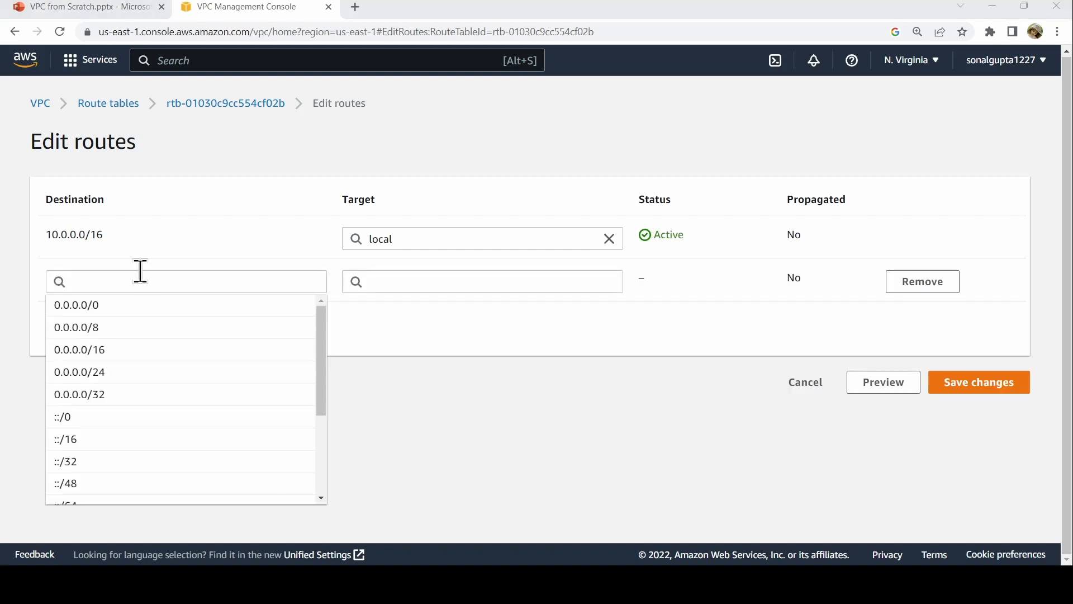
pyautogui.click(141, 274)
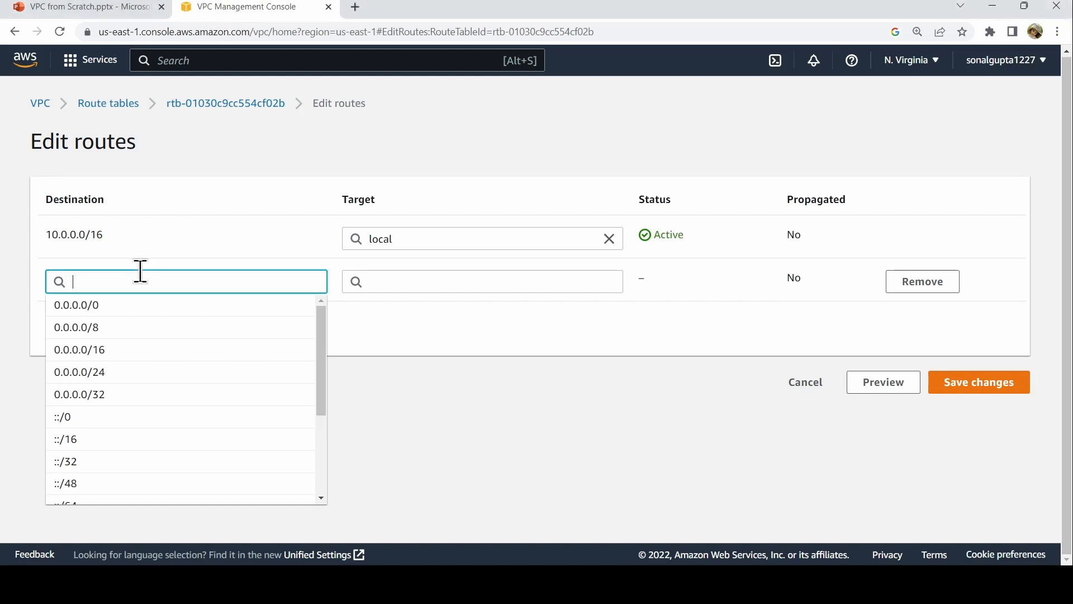
pyautogui.write('0.0')
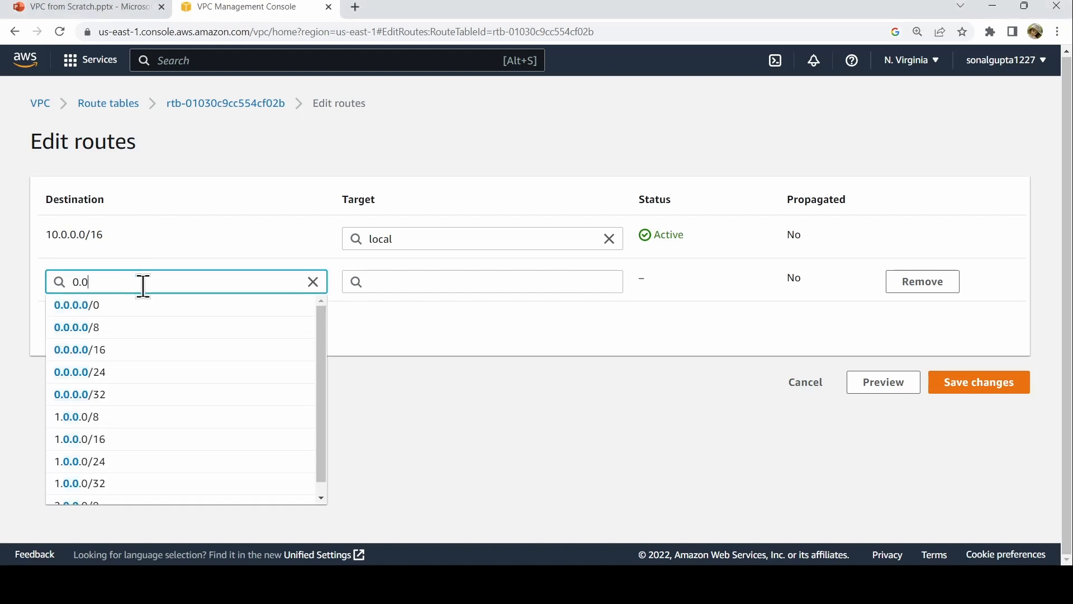
pyautogui.click(152, 305)
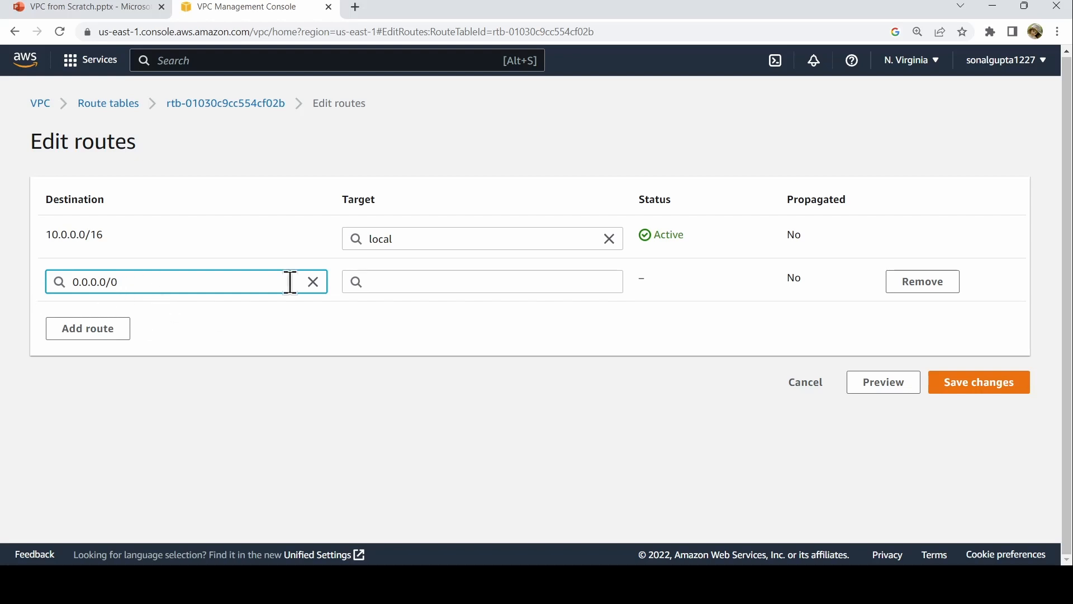
# Set the new route's target to the internet gateway my-internet-gateway and save the route changes.
pyautogui.click(405, 284)
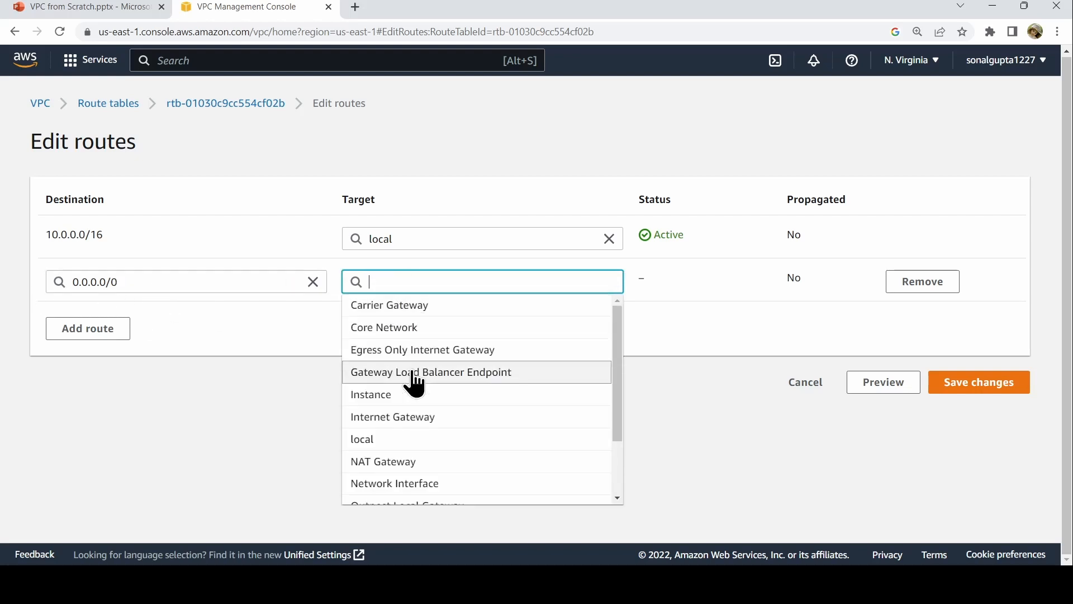
pyautogui.write('igw-')
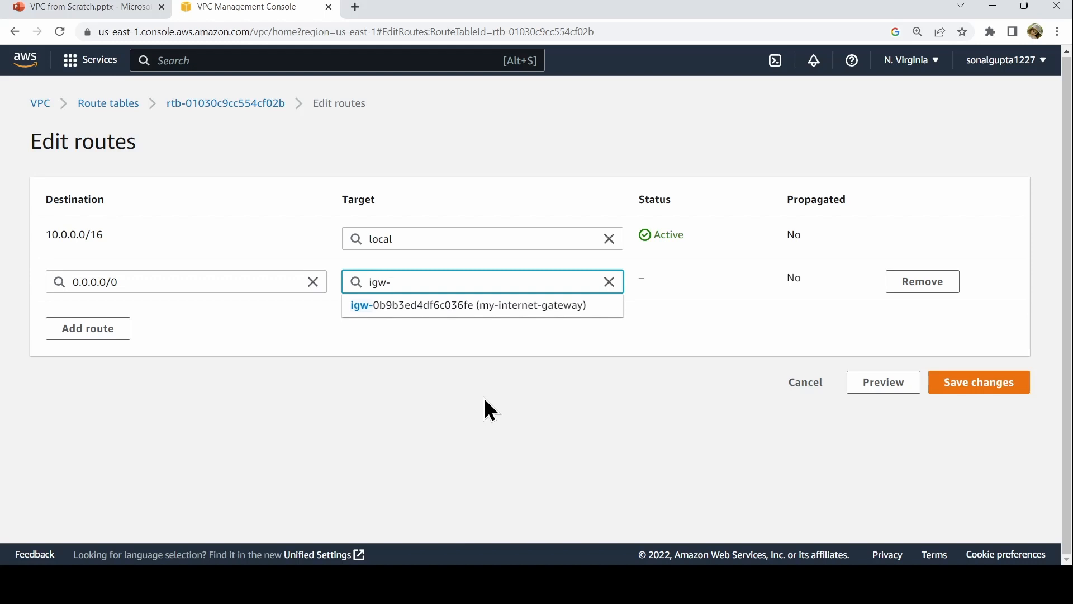
pyautogui.click(460, 306)
pyautogui.click(517, 388)
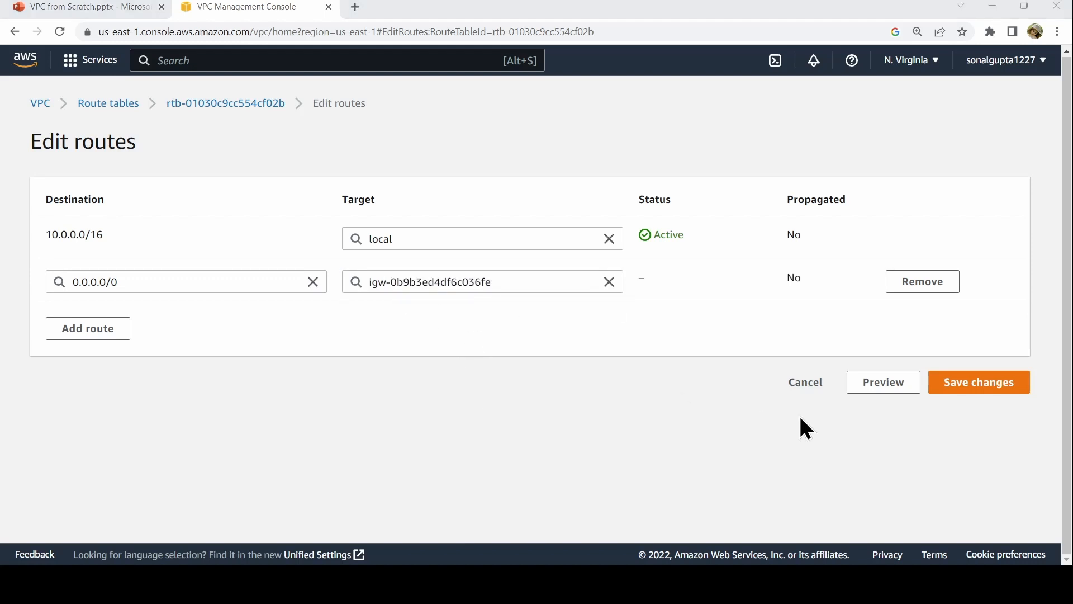
pyautogui.click(978, 384)
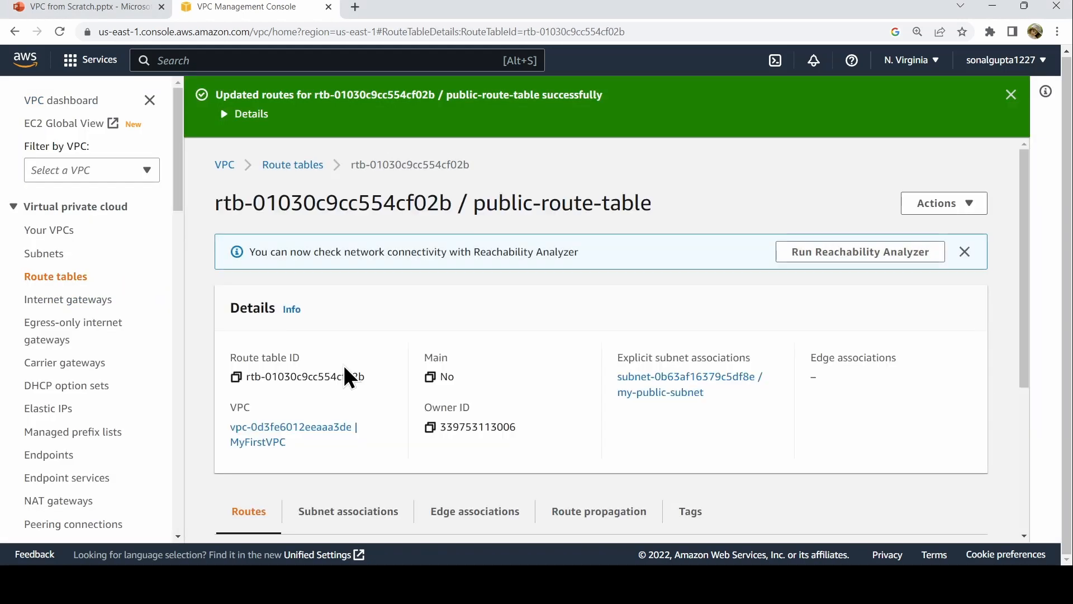
# Open the list of VPCs.
pyautogui.click(46, 231)
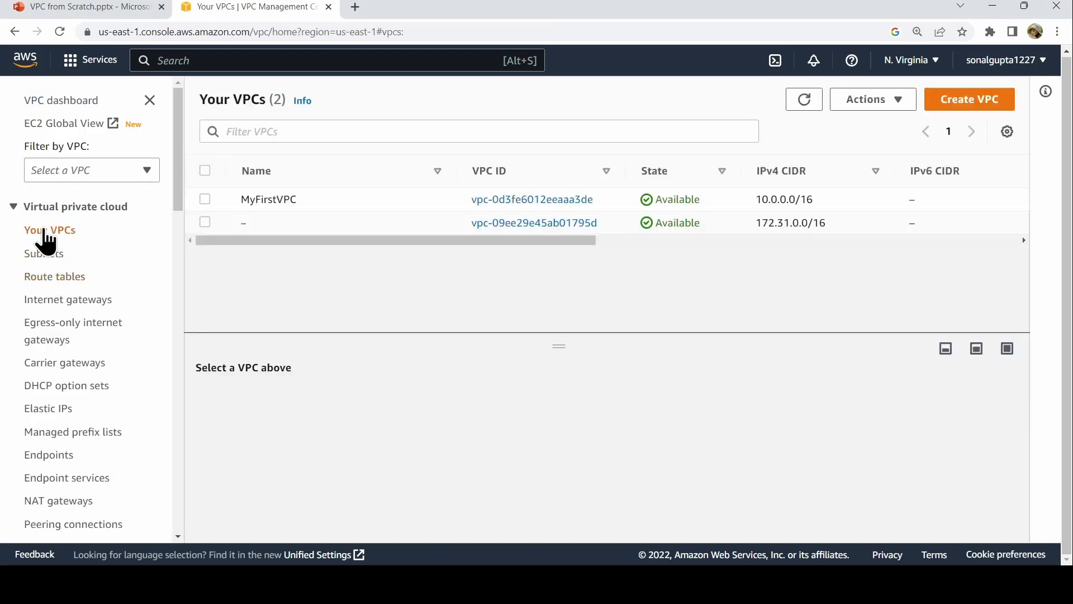